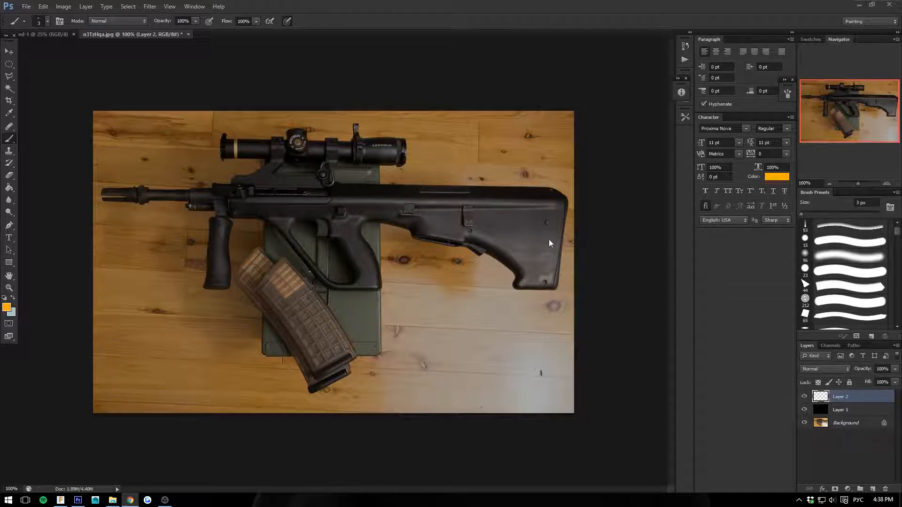
Outline the rifle's scope on Layer 2 with the 3 px orange brush.
click(655, 223)
key(ctrl+plus)
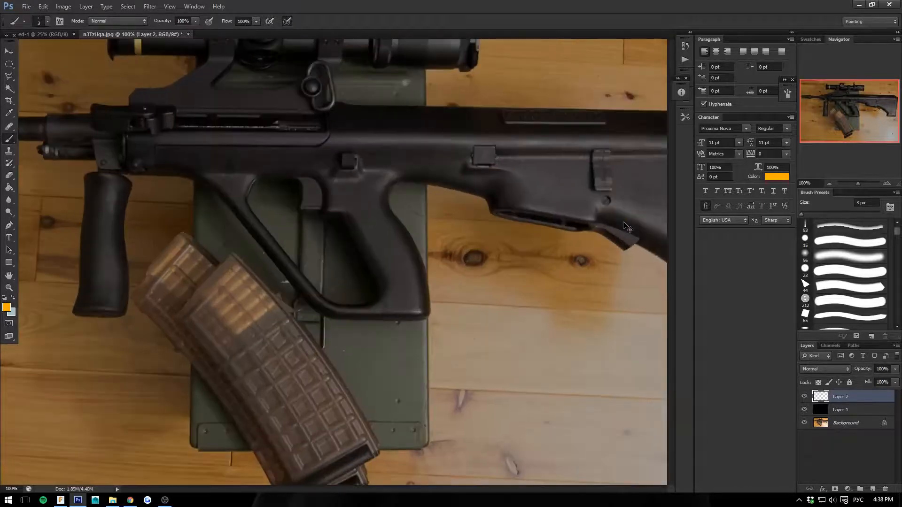
drag(218, 282, 298, 388)
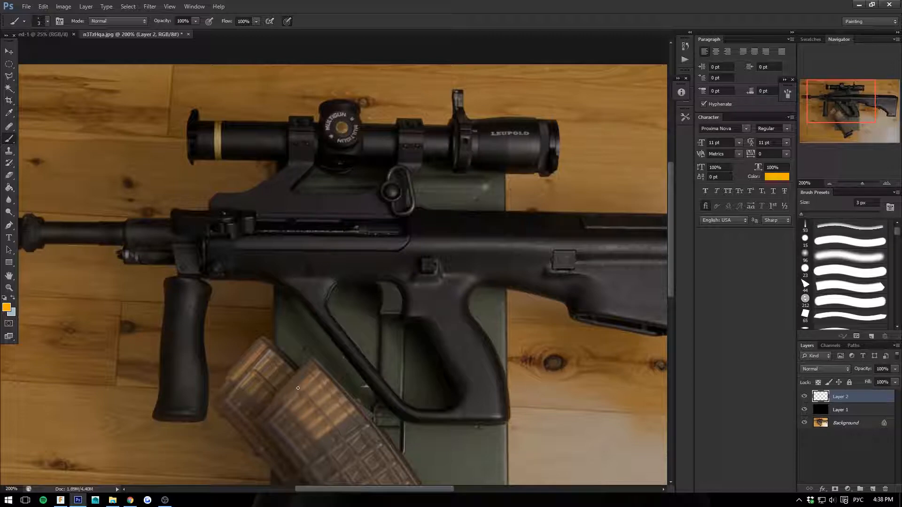
key(ctrl+minus)
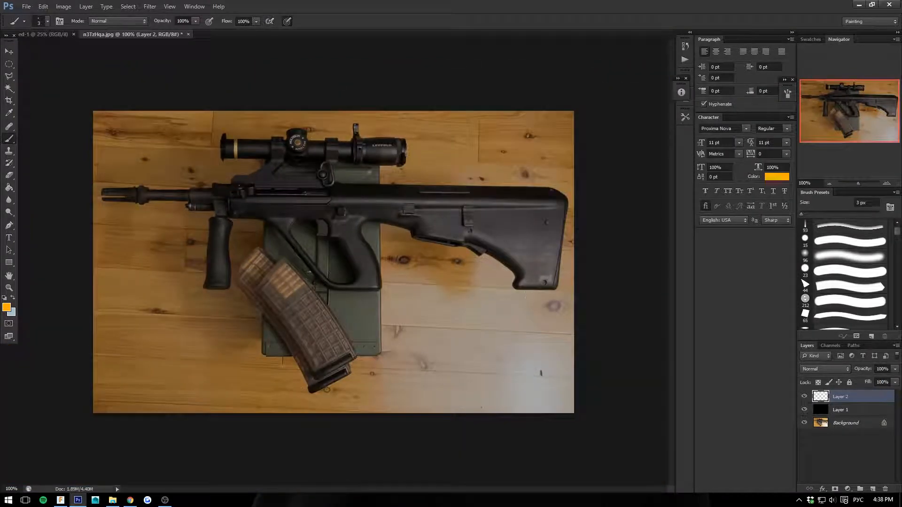
drag(859, 184, 867, 179)
drag(398, 332, 461, 403)
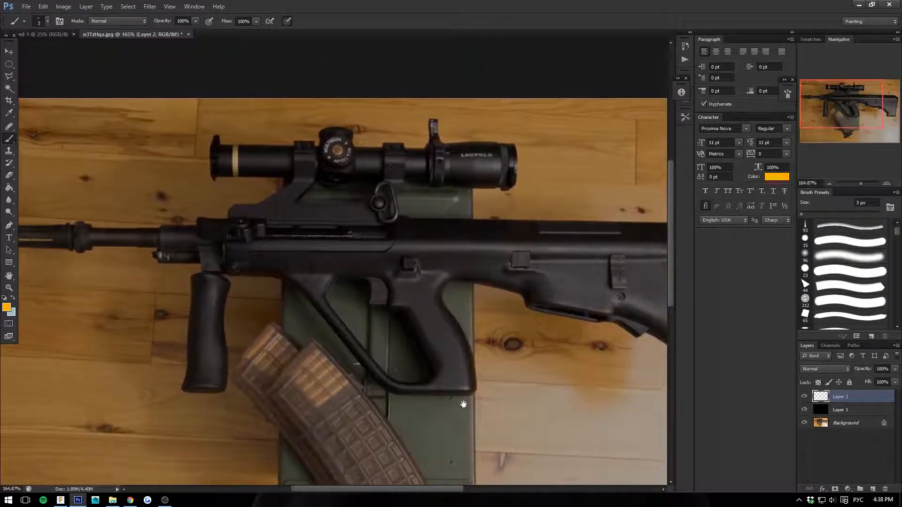
drag(376, 354, 375, 357)
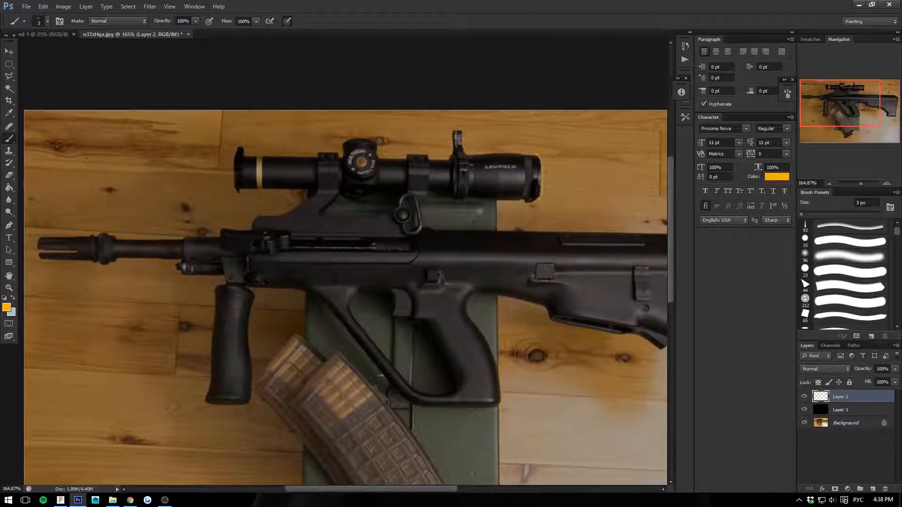
drag(539, 199, 527, 201)
shift+click(236, 190)
drag(236, 190, 242, 153)
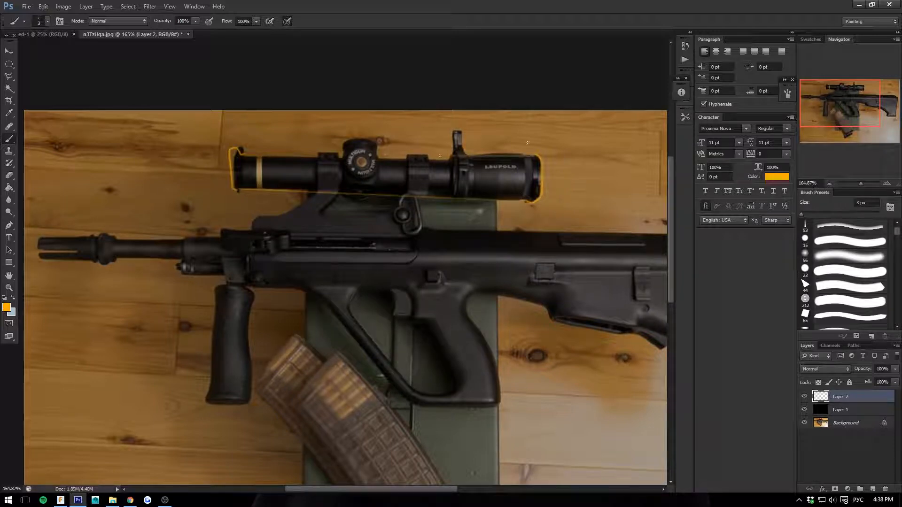
Outline the scope mount with its two rings, and number the scope 1 and the mount 2.
mouse_move(428, 155)
mouse_down()
mouse_move(428, 195)
mouse_move(407, 153)
mouse_up()
mouse_move(407, 153)
mouse_down()
mouse_move(400, 209)
mouse_move(427, 197)
mouse_move(405, 237)
mouse_up()
shift+click(248, 230)
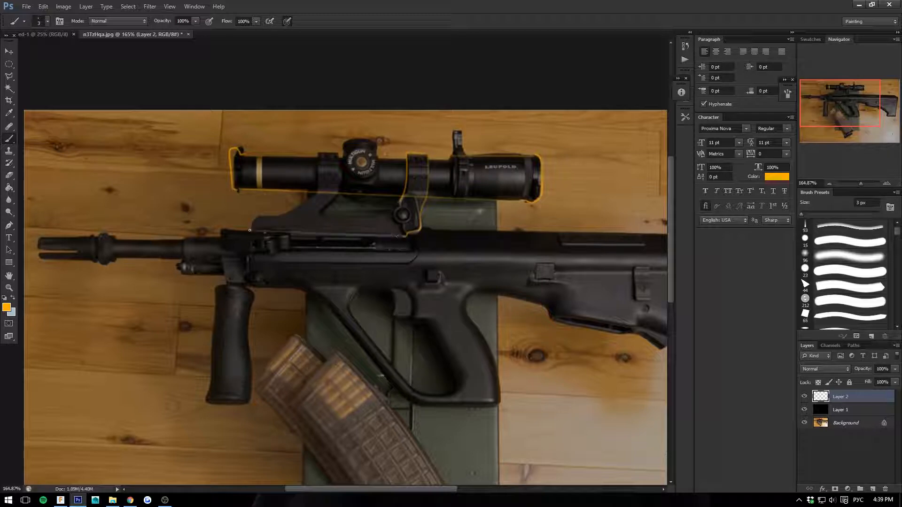
mouse_move(249, 230)
mouse_down()
mouse_move(308, 194)
mouse_move(287, 208)
mouse_move(314, 156)
mouse_move(335, 156)
mouse_move(324, 217)
mouse_move(392, 211)
mouse_move(343, 221)
mouse_up()
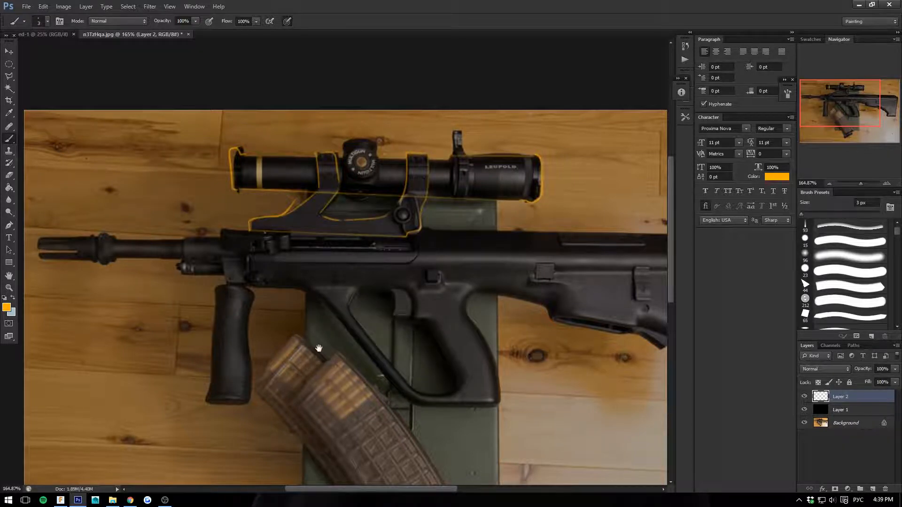
drag(318, 348, 330, 393)
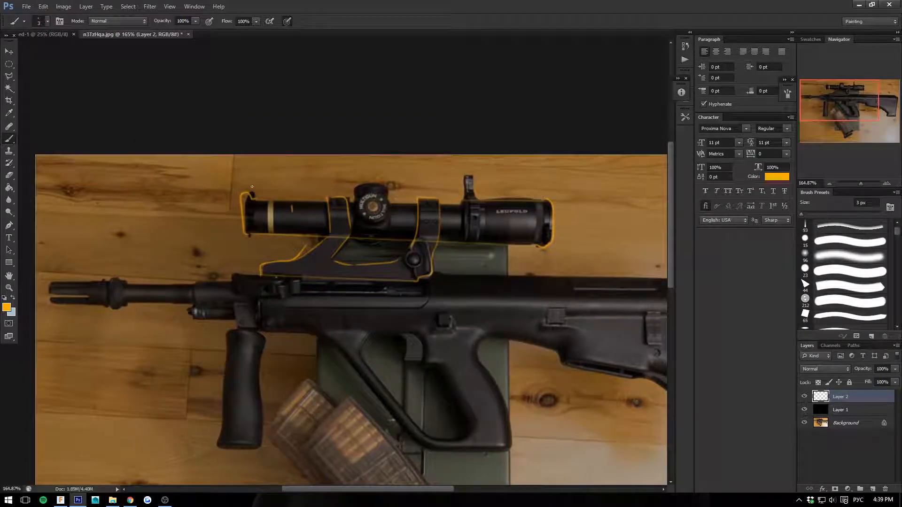
drag(303, 263, 306, 269)
drag(237, 252, 262, 234)
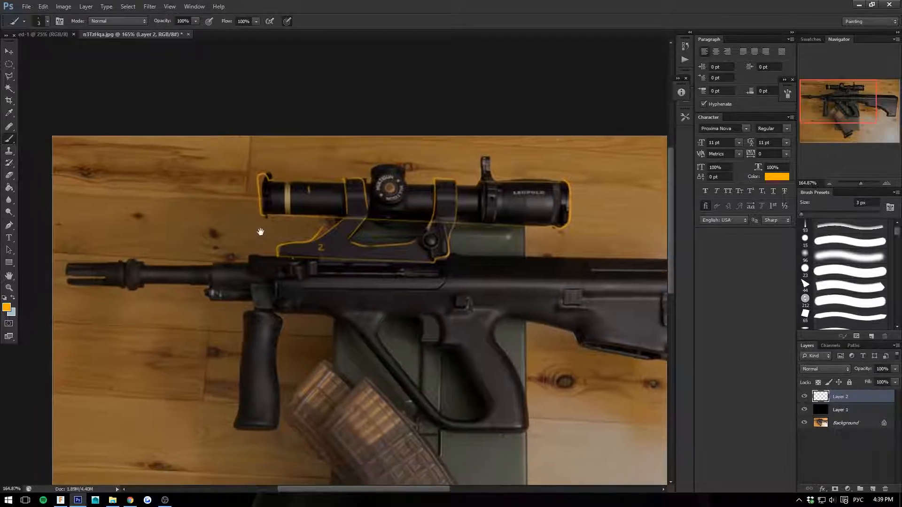
Mark the vertical foregrip with its own label and outline it in orange.
drag(357, 282, 346, 298)
mouse_move(515, 343)
mouse_down()
mouse_move(506, 352)
mouse_move(556, 335)
mouse_move(602, 335)
mouse_up()
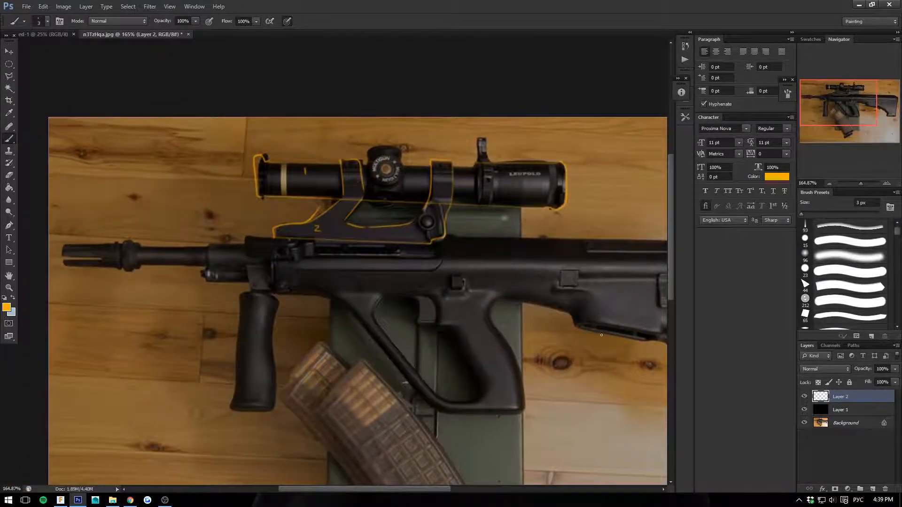
mouse_move(326, 348)
mouse_down()
mouse_move(402, 312)
mouse_move(436, 310)
mouse_up()
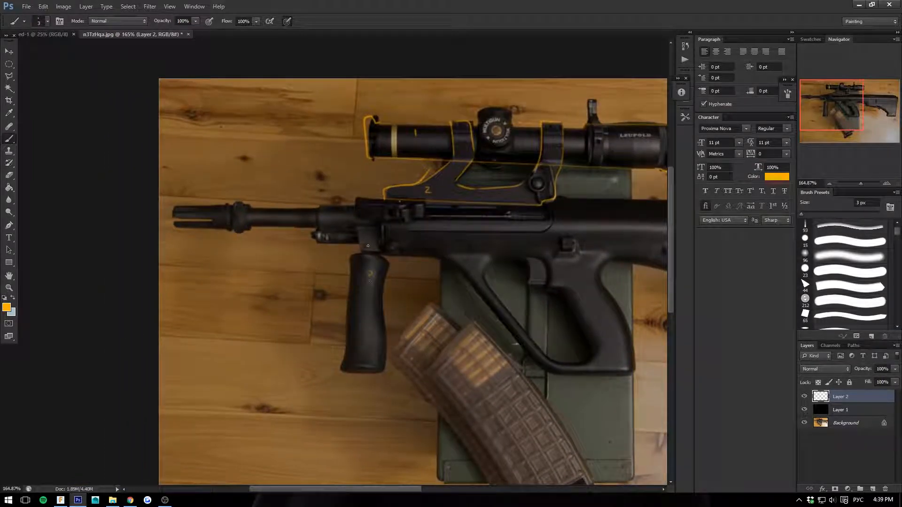
mouse_move(363, 256)
mouse_down()
mouse_move(389, 269)
mouse_move(381, 372)
mouse_move(341, 369)
mouse_move(353, 266)
mouse_move(351, 353)
mouse_up()
Outline the block at the front of the receiver and trace the barrel with its muzzle device.
mouse_move(352, 271)
mouse_down()
mouse_move(312, 295)
mouse_move(409, 241)
mouse_move(399, 259)
mouse_move(364, 261)
mouse_move(338, 244)
mouse_move(402, 242)
mouse_move(297, 252)
mouse_move(162, 246)
mouse_up()
scroll(312, 292, up, 2)
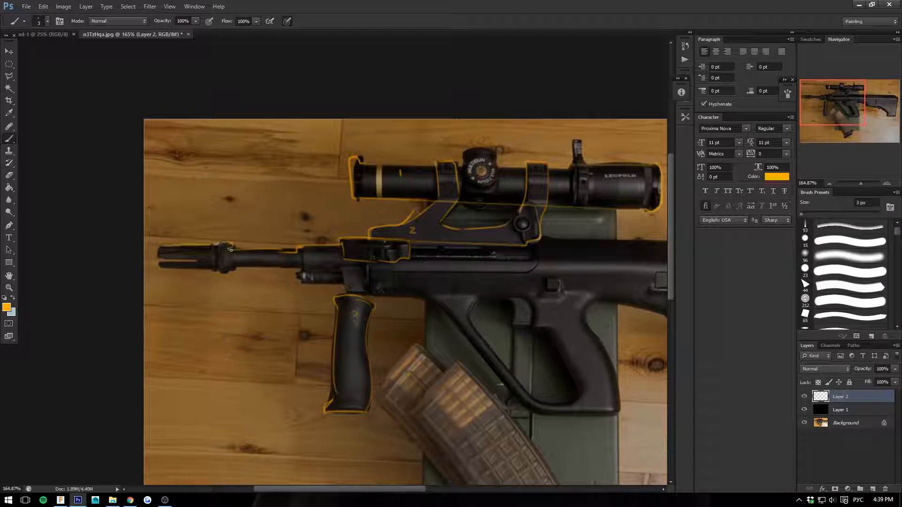
mouse_move(230, 267)
mouse_down()
mouse_move(232, 271)
mouse_move(214, 272)
mouse_move(185, 269)
mouse_move(159, 266)
mouse_up()
drag(159, 266, 159, 247)
mouse_move(231, 266)
mouse_down()
mouse_move(342, 270)
mouse_move(364, 290)
mouse_move(368, 262)
mouse_up()
Outline the rifle's main upper body from the front of the receiver to the butt, with straight upper and lower edges.
key(space)
drag(360, 309, 249, 284)
mouse_move(597, 360)
mouse_down()
mouse_move(429, 346)
mouse_move(477, 366)
mouse_up()
key(space)
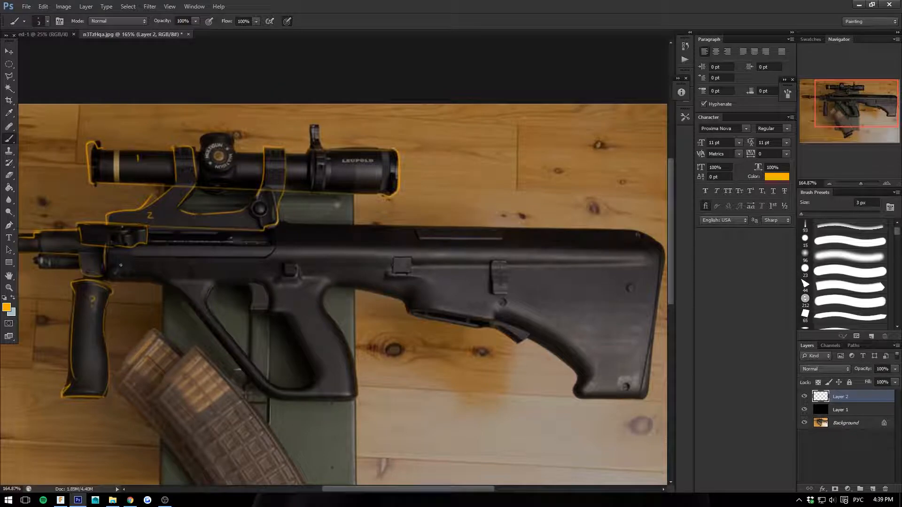
drag(104, 273, 127, 281)
drag(510, 339, 485, 366)
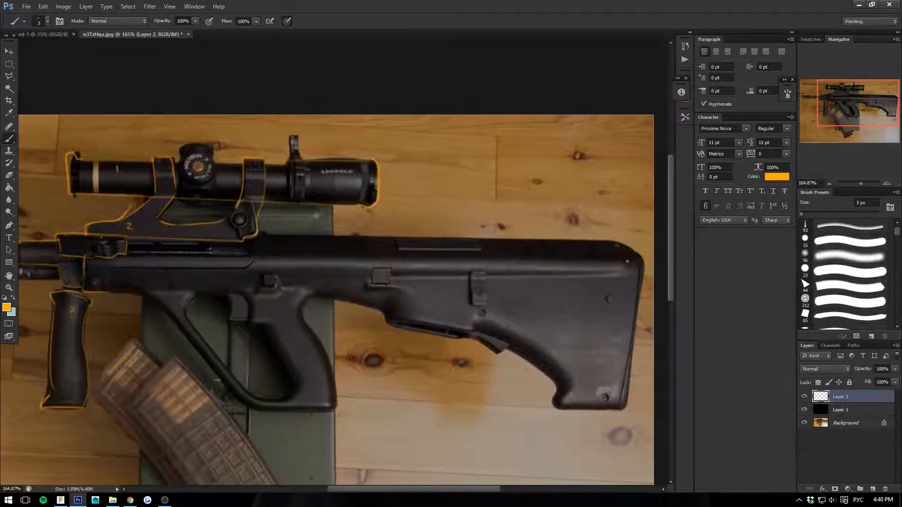
mouse_move(639, 253)
mouse_down()
mouse_move(640, 275)
mouse_move(628, 277)
mouse_up()
drag(90, 290, 110, 291)
shift+click(641, 282)
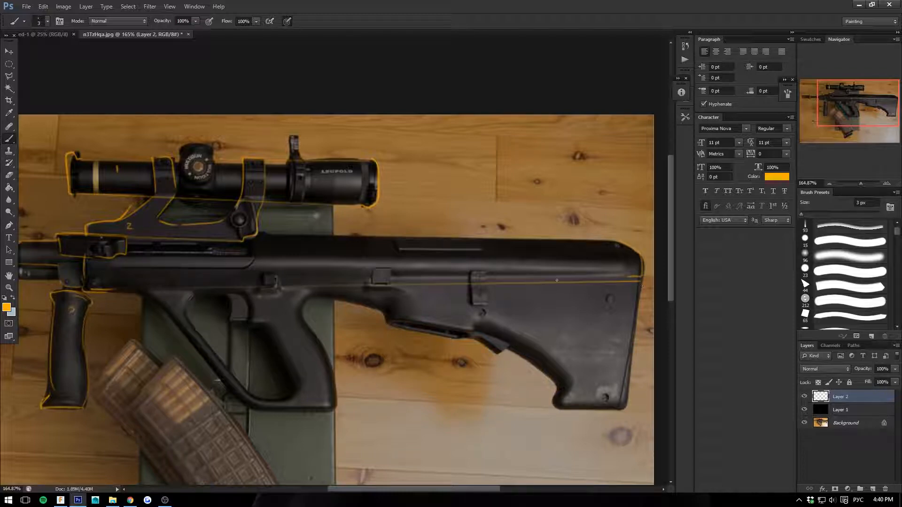
shift+click(116, 239)
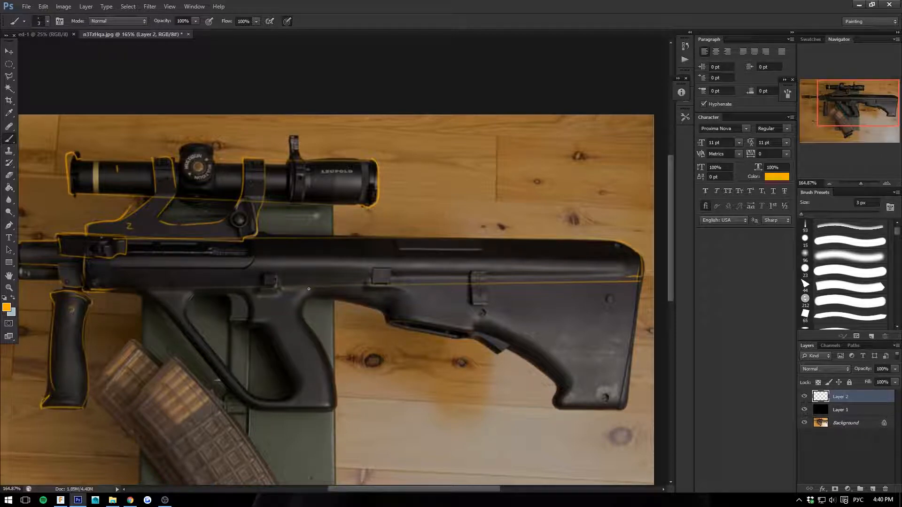
Outline the pistol grip and trigger guard section, including its inner opening and the trigger.
mouse_move(296, 278)
mouse_down()
mouse_move(307, 325)
mouse_move(333, 409)
mouse_move(241, 412)
mouse_up()
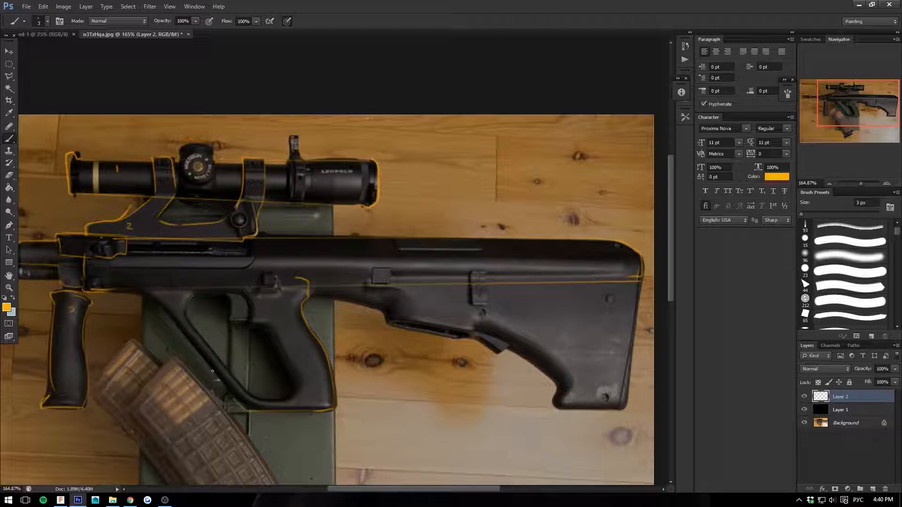
mouse_move(157, 299)
mouse_down()
mouse_move(234, 399)
mouse_move(123, 290)
mouse_move(137, 279)
mouse_up()
drag(299, 275, 177, 278)
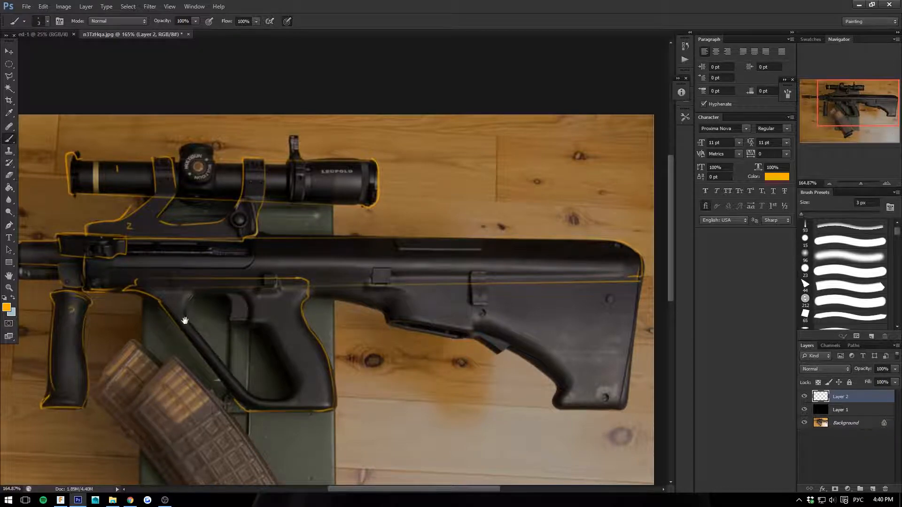
scroll(182, 317, left, 2)
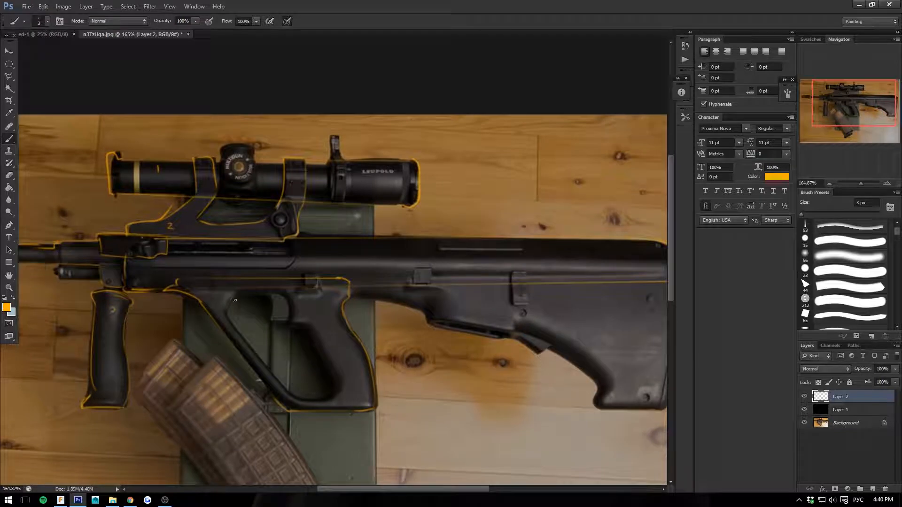
mouse_move(236, 300)
mouse_down()
mouse_move(230, 320)
mouse_move(282, 380)
mouse_move(329, 399)
mouse_move(335, 367)
mouse_up()
mouse_move(301, 325)
mouse_down()
mouse_move(280, 325)
mouse_move(272, 294)
mouse_move(241, 294)
mouse_up()
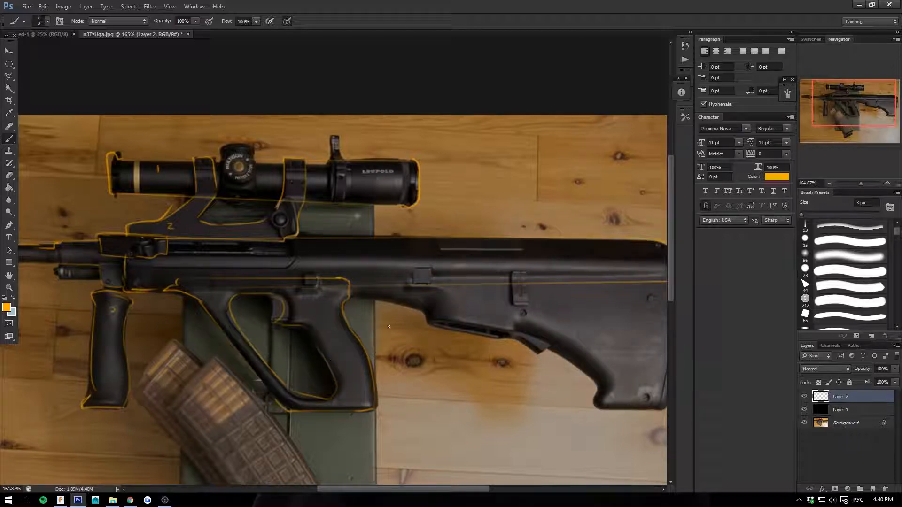
Mark the joint beside the pistol grip and outline the lower rear stock from the butt to that joint.
scroll(335, 316, right, 5)
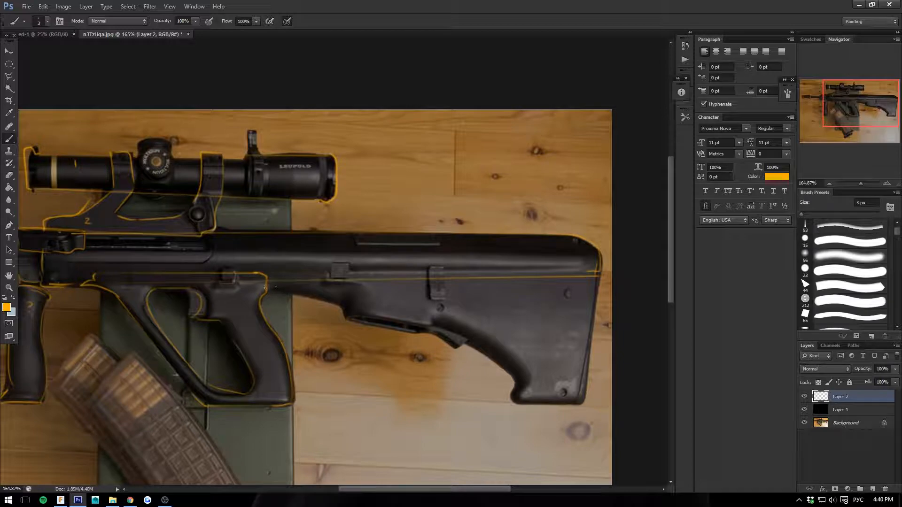
mouse_move(256, 291)
mouse_down()
mouse_move(296, 289)
mouse_move(255, 273)
mouse_move(276, 271)
mouse_up()
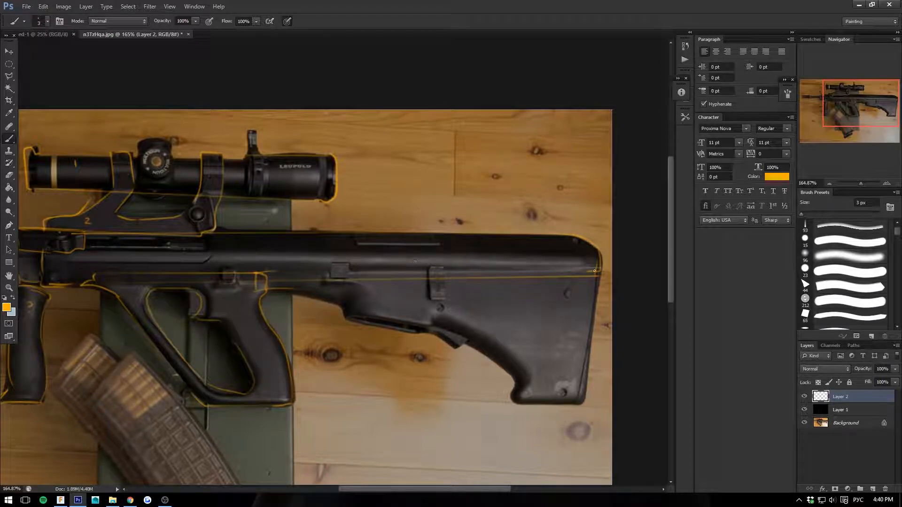
drag(595, 271, 596, 289)
mouse_move(588, 355)
mouse_down()
mouse_move(566, 367)
mouse_move(578, 399)
mouse_move(516, 402)
mouse_move(515, 386)
mouse_move(449, 335)
mouse_move(408, 270)
mouse_move(452, 341)
mouse_move(275, 286)
mouse_up()
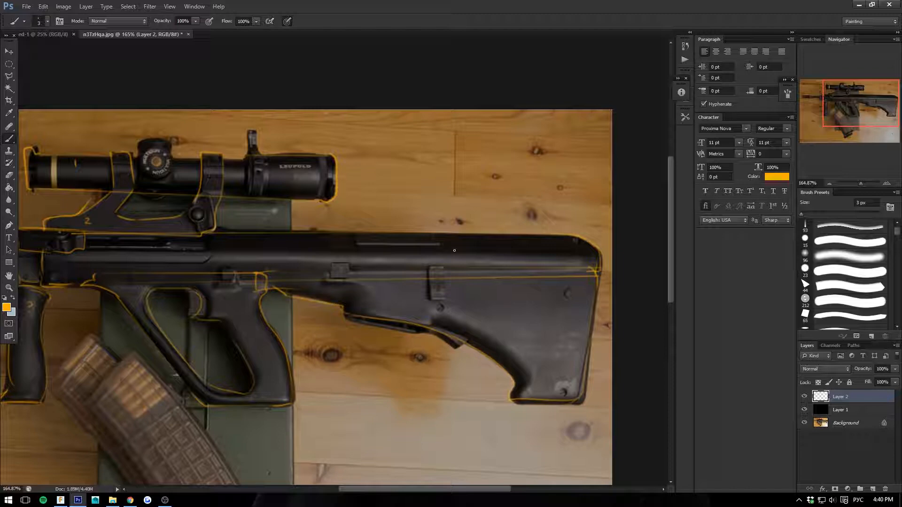
Label the upper body A, the rear stock B and the pistol grip section C.
drag(175, 292, 237, 289)
drag(399, 333, 399, 336)
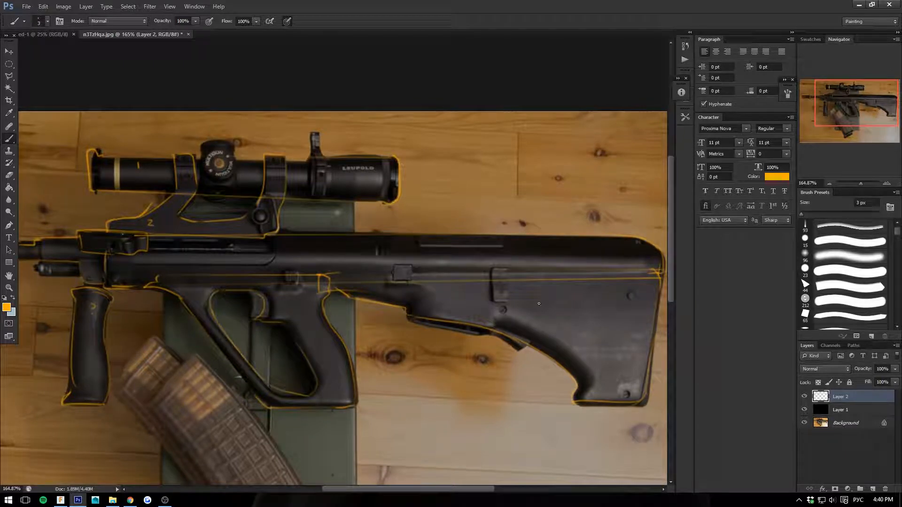
drag(538, 305, 543, 310)
key(ctrl+z)
drag(366, 262, 371, 261)
drag(546, 306, 551, 306)
Label the receiver section below the scope mount D and outline its rear, lower and front edges.
mouse_move(198, 302)
mouse_down()
mouse_move(316, 348)
mouse_move(306, 325)
mouse_up()
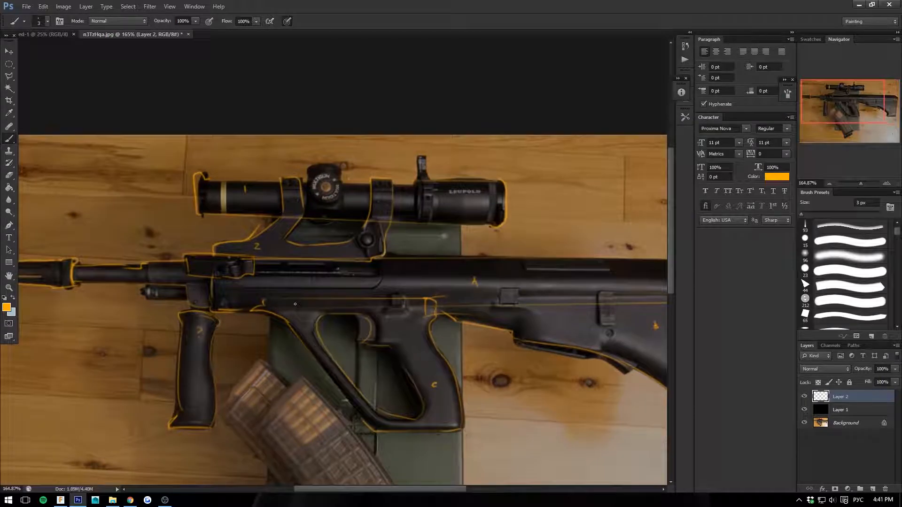
drag(305, 276, 307, 284)
mouse_move(380, 242)
mouse_down()
mouse_move(382, 275)
mouse_move(370, 290)
mouse_up()
shift+click(237, 289)
drag(237, 288, 240, 332)
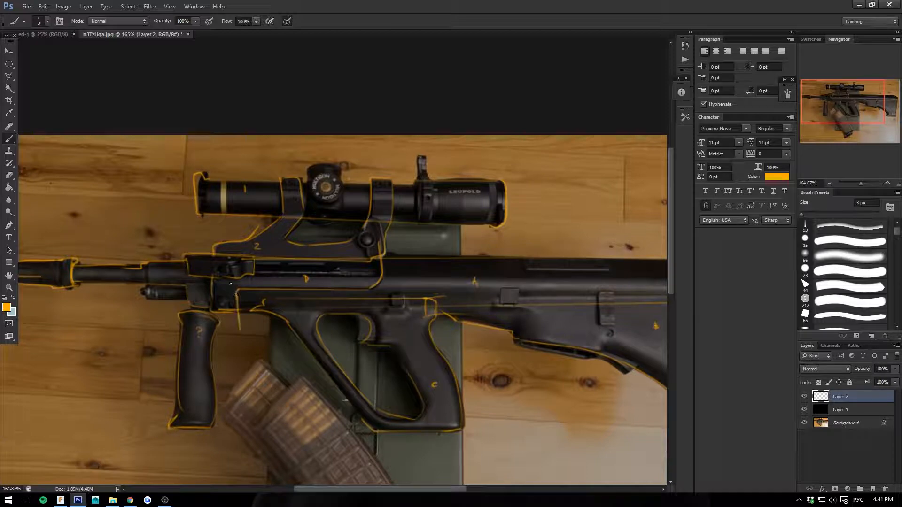
Fill receiver section D with diagonal hatching strokes.
drag(381, 261, 372, 278)
drag(372, 261, 361, 281)
mouse_move(364, 267)
mouse_down()
mouse_move(360, 290)
mouse_move(291, 258)
mouse_move(278, 262)
mouse_move(282, 286)
mouse_move(241, 276)
mouse_move(242, 288)
mouse_move(210, 282)
mouse_move(215, 310)
mouse_up()
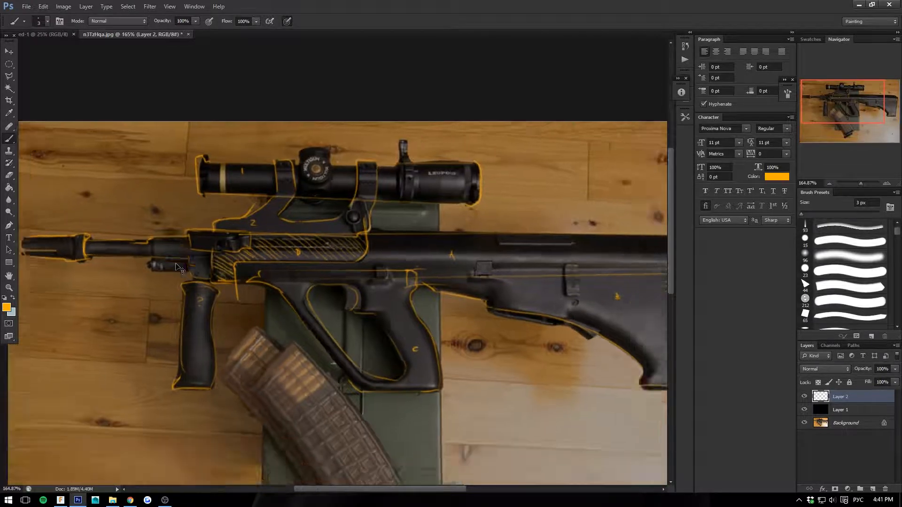
Cross out the scope's rear section with an X and label the block at the front of the receiver E.
key(ctrl+plus)
drag(153, 294, 191, 362)
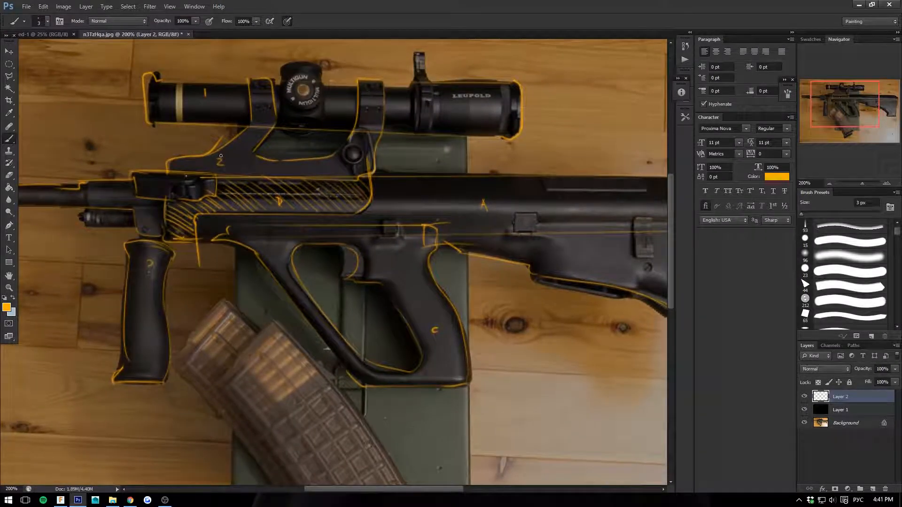
drag(330, 370, 324, 397)
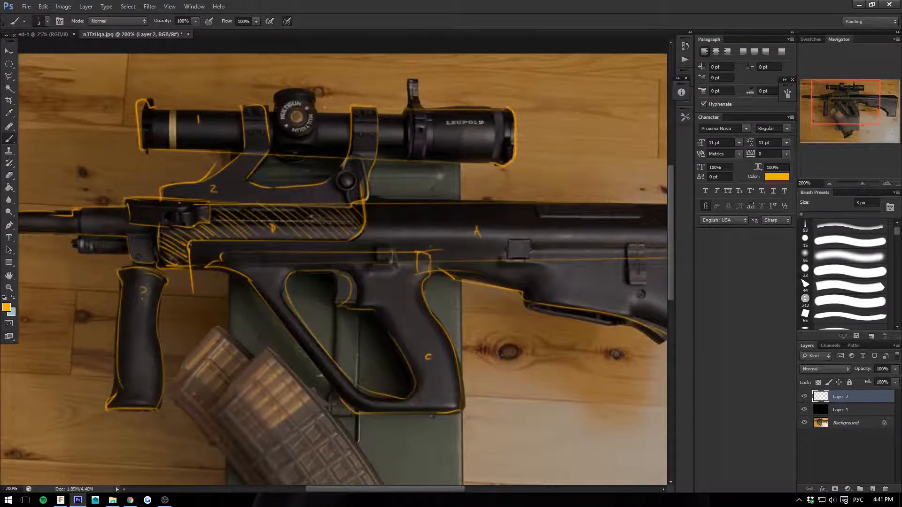
drag(510, 92, 448, 163)
drag(448, 93, 509, 178)
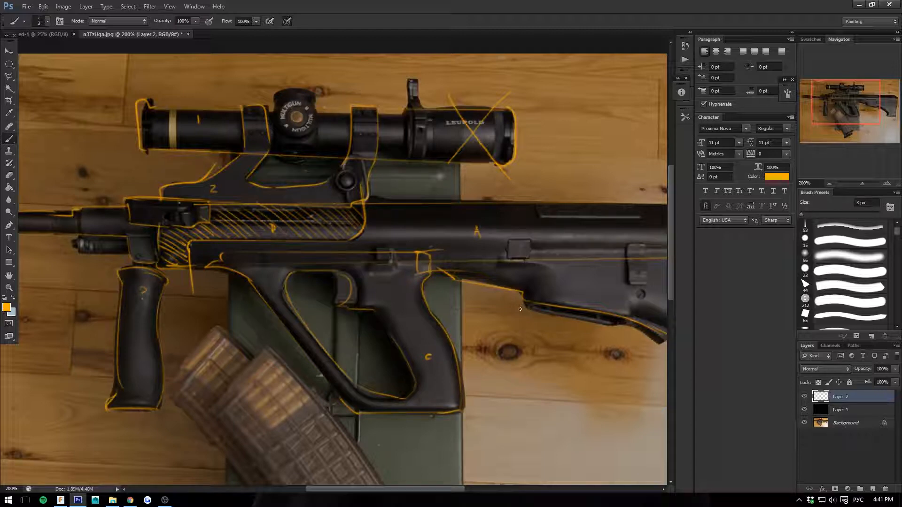
drag(212, 335, 368, 356)
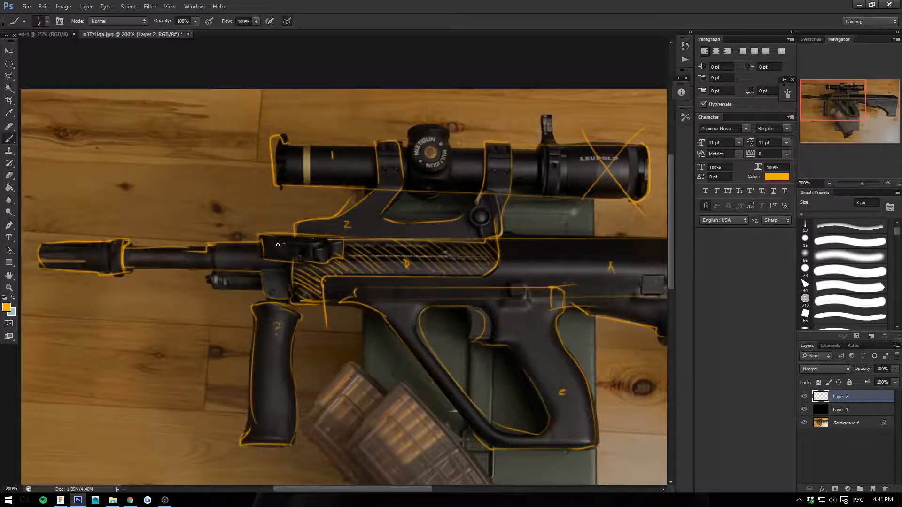
drag(277, 244, 284, 255)
Sketch a symmetry diagram beside the foregrip: a rectangle split by a vertical double-headed arrow, a small centred figure, and sides marked L and R.
mouse_move(188, 308)
mouse_down()
mouse_move(132, 309)
mouse_move(126, 409)
mouse_move(188, 411)
mouse_move(124, 417)
mouse_up()
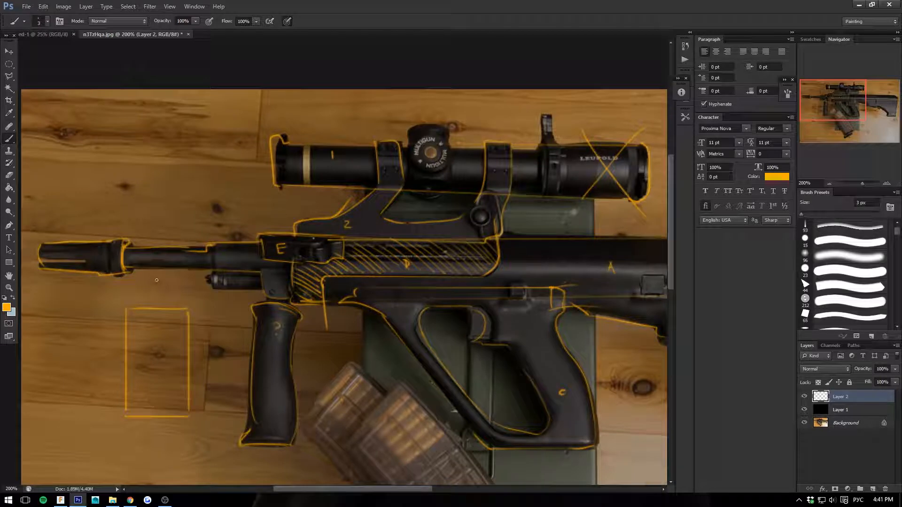
drag(156, 280, 156, 484)
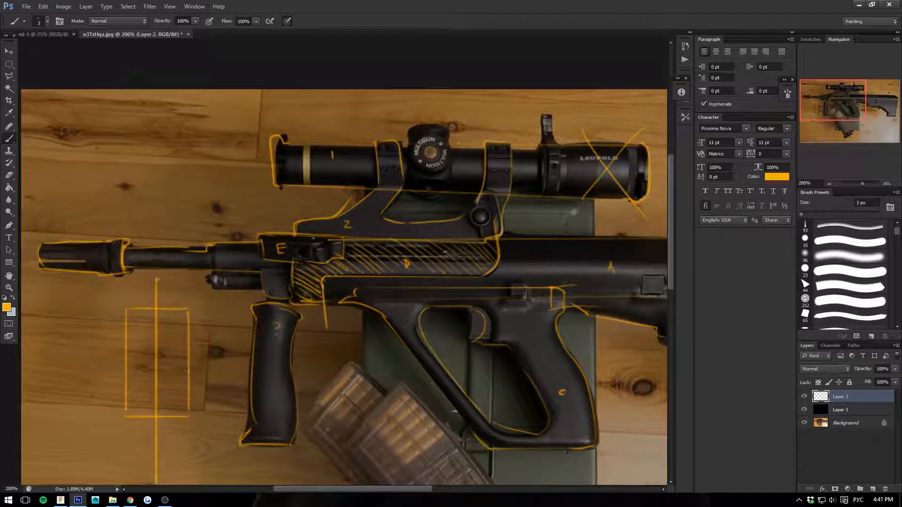
drag(155, 284, 157, 277)
drag(157, 277, 160, 284)
drag(151, 453, 157, 460)
mouse_move(132, 349)
mouse_down()
mouse_move(132, 360)
mouse_move(185, 359)
mouse_up()
mouse_move(158, 328)
mouse_down()
mouse_move(152, 351)
mouse_move(164, 340)
mouse_move(153, 349)
mouse_move(159, 384)
mouse_move(152, 357)
mouse_move(158, 388)
mouse_up()
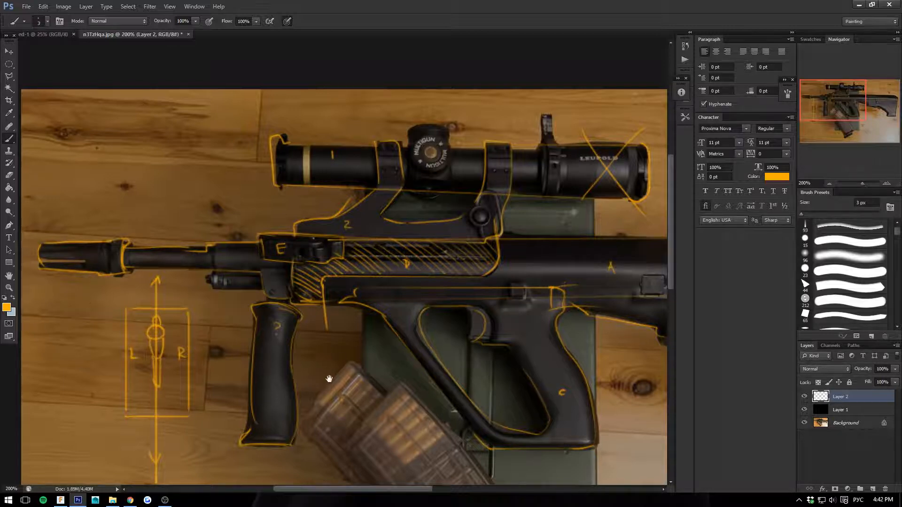
drag(299, 346, 316, 353)
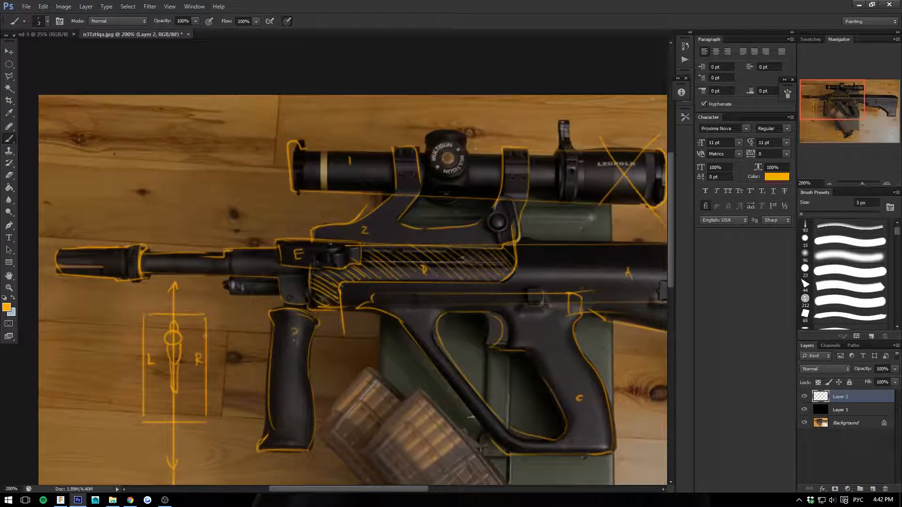
drag(303, 364, 243, 357)
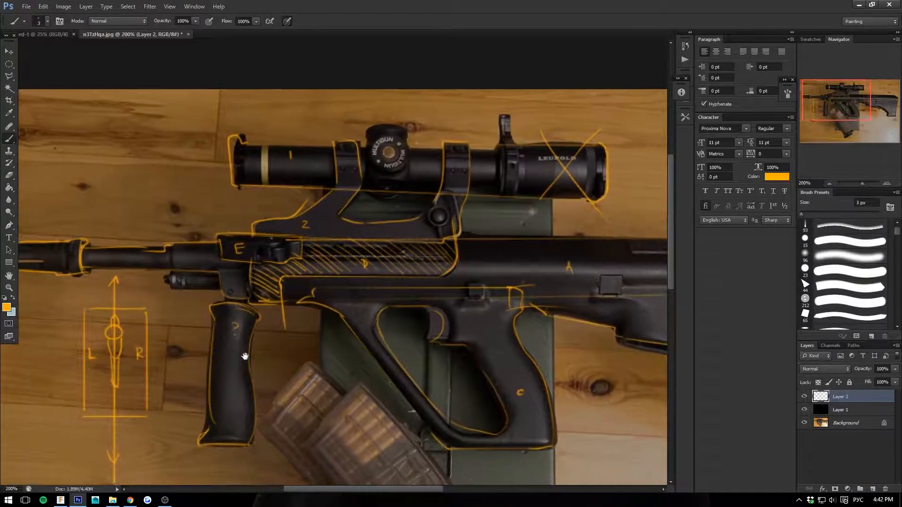
drag(381, 395, 350, 389)
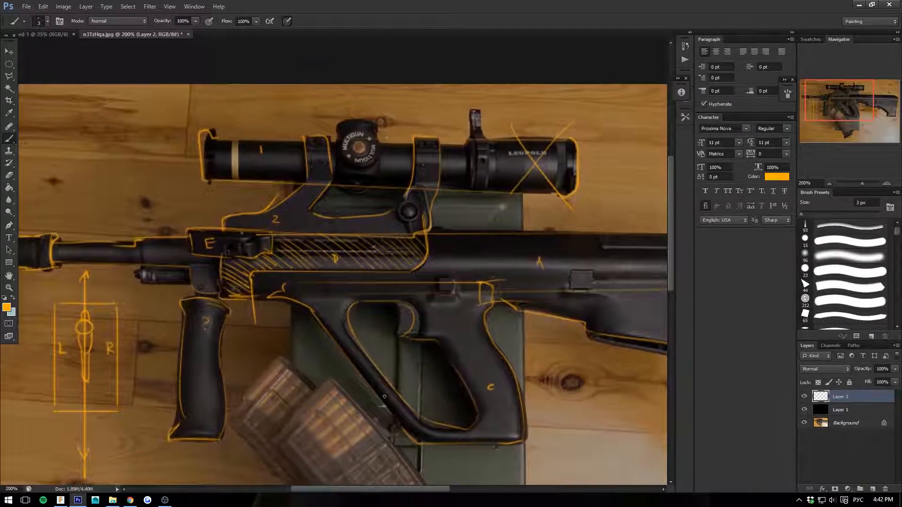
drag(447, 340, 392, 359)
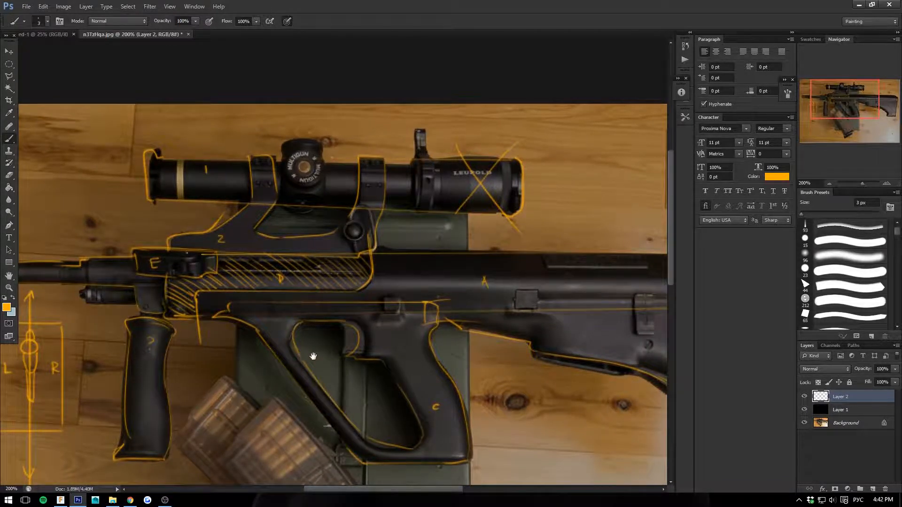
drag(313, 357, 193, 304)
Hatch the R half of the symmetry diagram with diagonal strokes.
drag(295, 325, 469, 349)
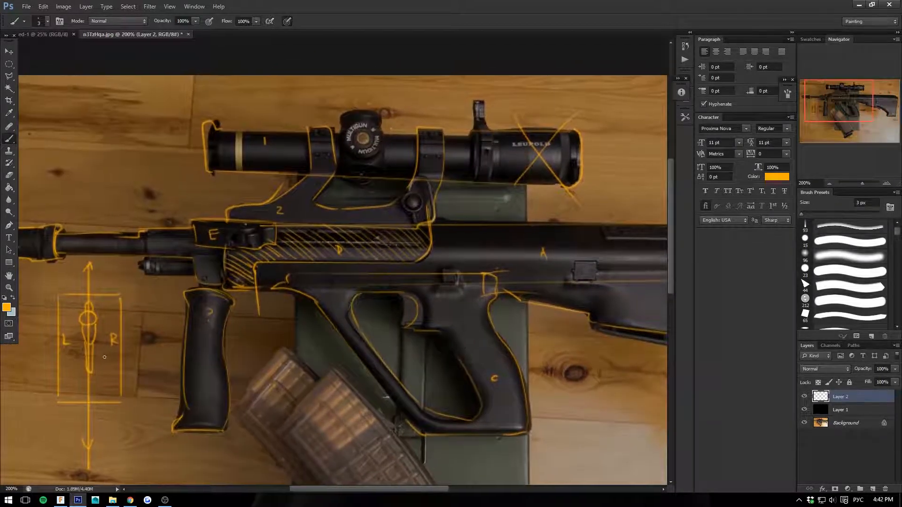
mouse_move(106, 299)
mouse_down()
mouse_move(119, 313)
mouse_move(117, 335)
mouse_up()
mouse_move(96, 326)
mouse_down()
mouse_move(115, 346)
mouse_move(113, 359)
mouse_up()
mouse_move(94, 353)
mouse_down()
mouse_move(118, 390)
mouse_move(116, 398)
mouse_move(97, 399)
mouse_up()
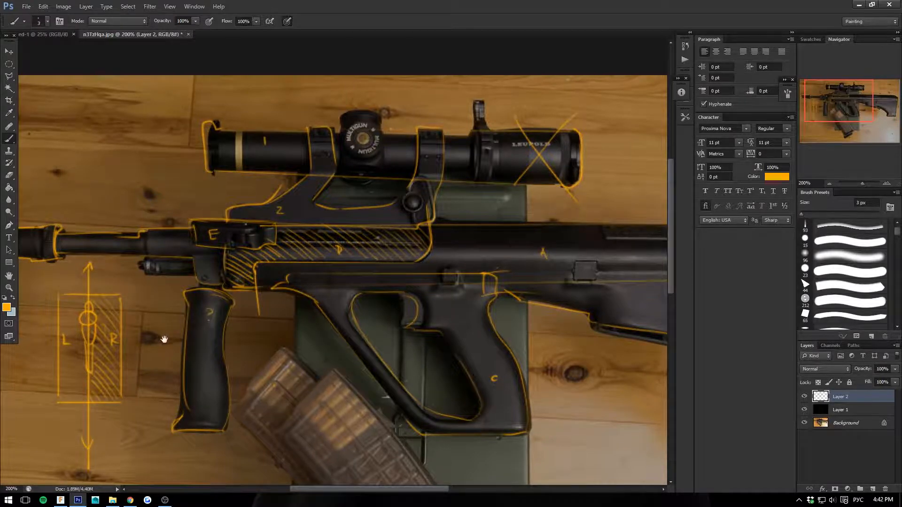
Draw a horizontal axis across the middle of the symmetry diagram and mark its upper half T and lower half B.
drag(166, 340, 365, 343)
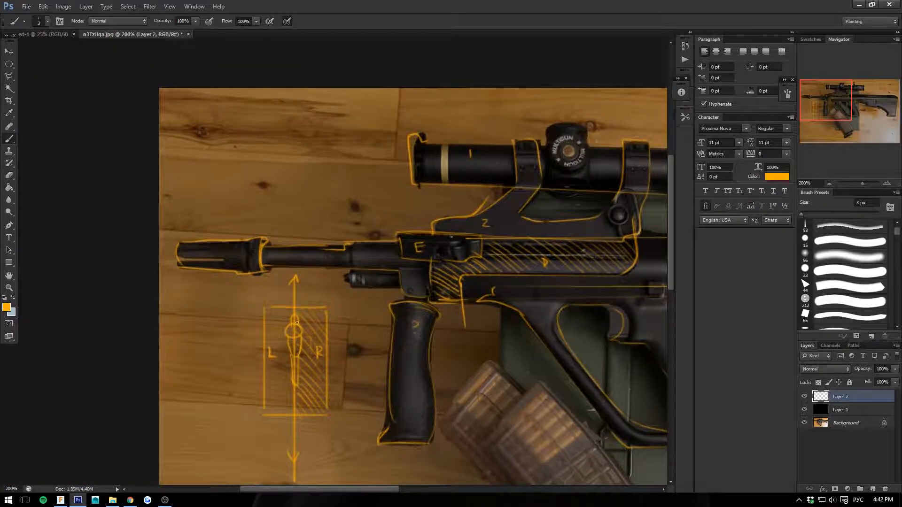
drag(297, 323, 171, 236)
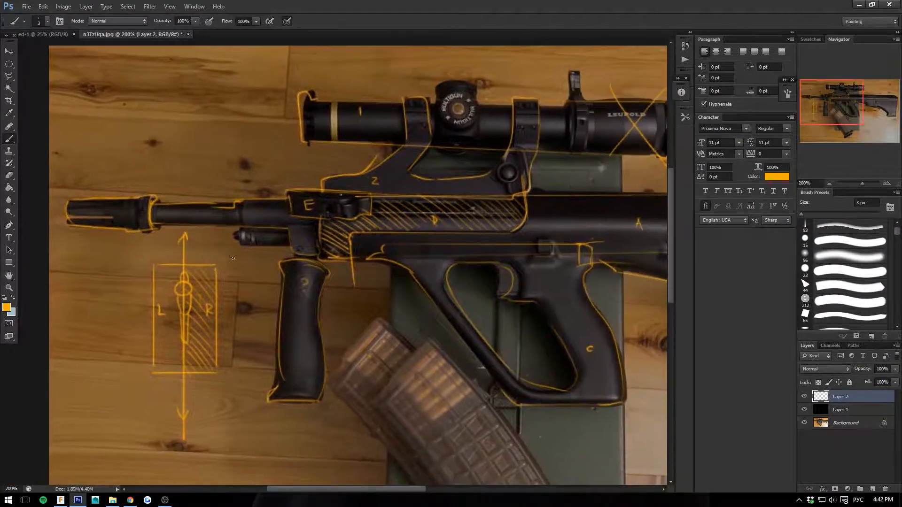
drag(247, 321, 105, 320)
mouse_move(229, 271)
mouse_down()
mouse_move(229, 279)
mouse_move(233, 269)
mouse_up()
drag(226, 358, 226, 367)
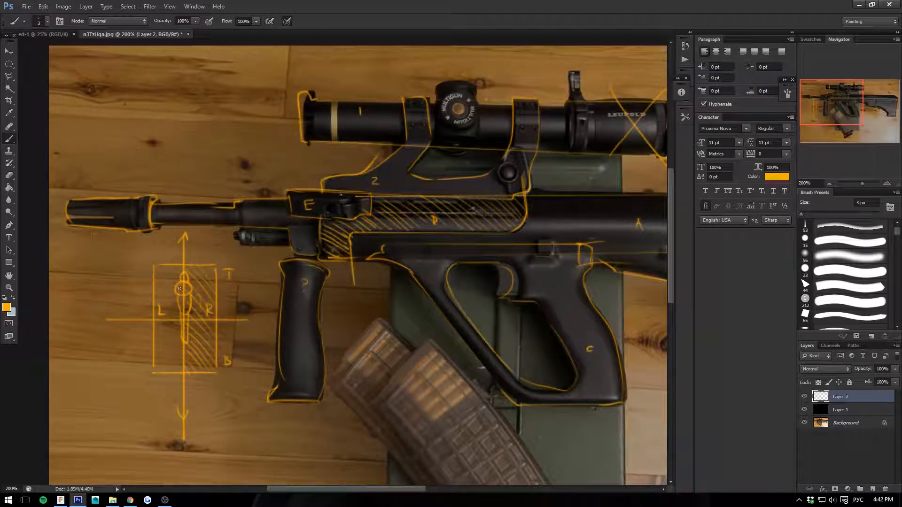
Label the barrel F and draw a horizontal centre line through it from the receiver to past the muzzle.
mouse_move(395, 366)
mouse_down()
mouse_move(354, 377)
mouse_move(292, 355)
mouse_up()
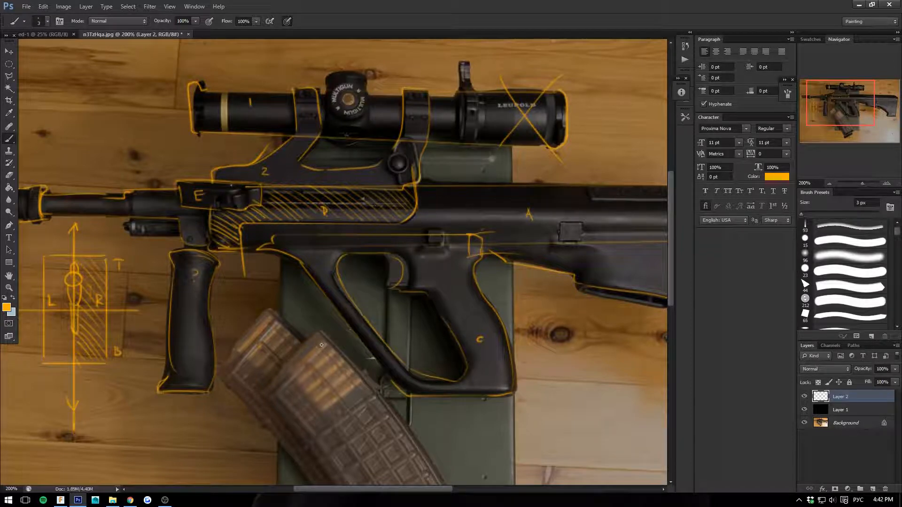
drag(235, 307, 382, 328)
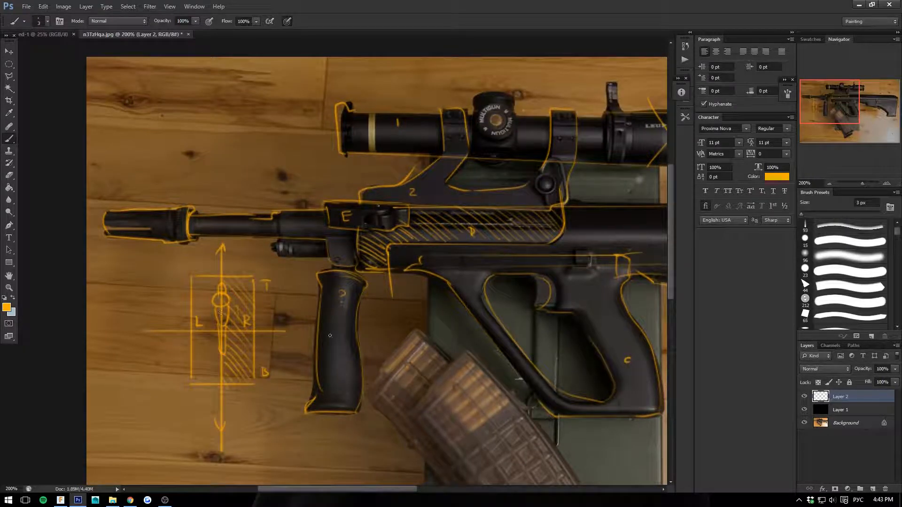
drag(290, 340, 298, 360)
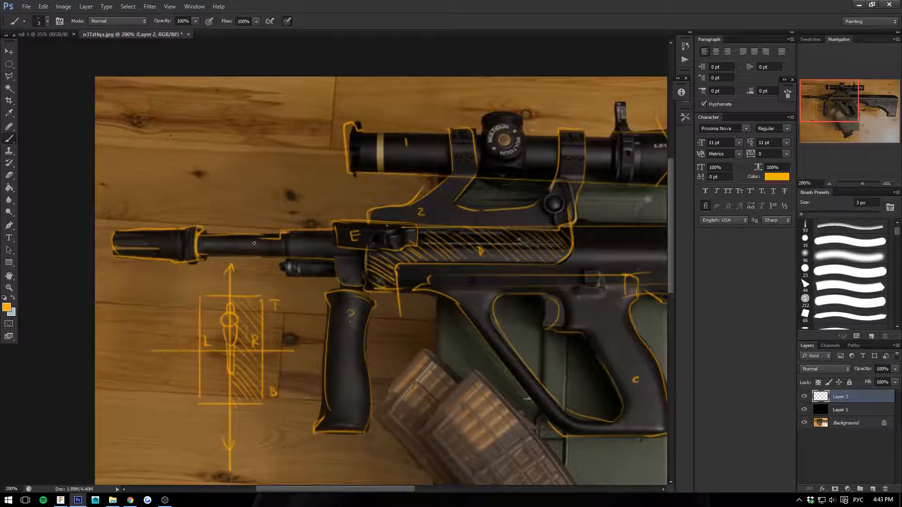
drag(256, 247, 261, 247)
drag(369, 246, 96, 247)
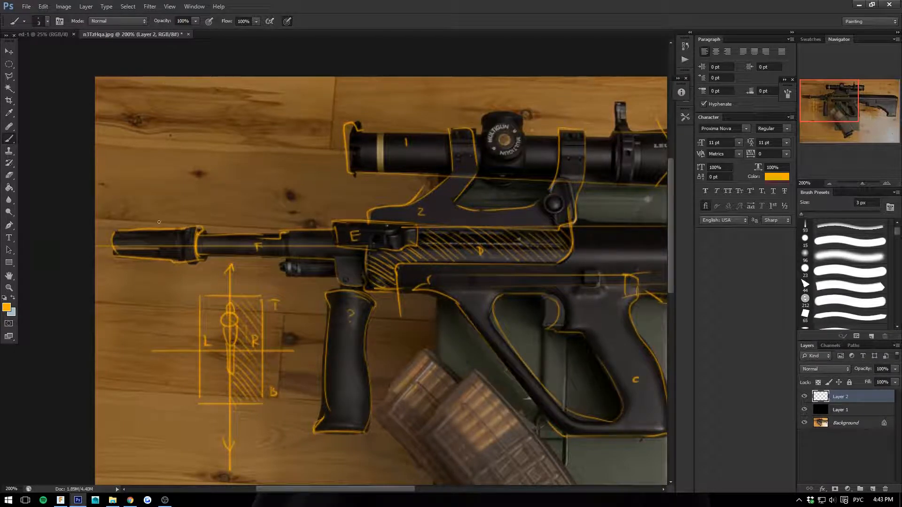
Sketch a small circle above the barrel with a centre dot and radial dividing strokes.
drag(318, 301, 350, 283)
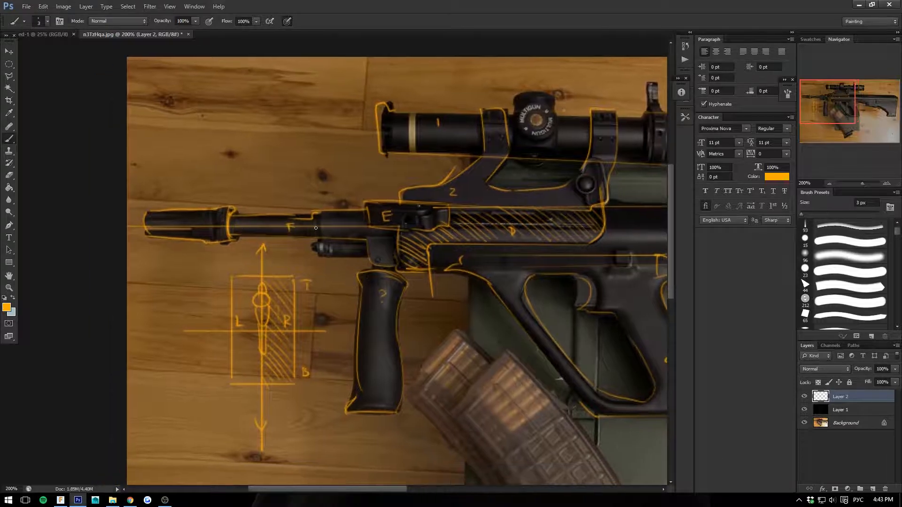
mouse_move(225, 262)
mouse_down()
mouse_move(305, 333)
mouse_move(318, 332)
mouse_move(317, 349)
mouse_up()
drag(365, 222, 367, 222)
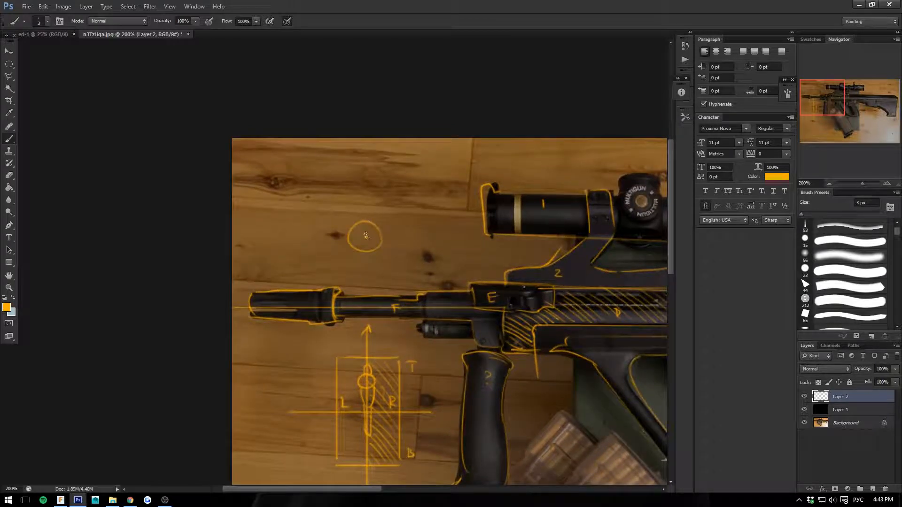
mouse_move(365, 238)
mouse_down()
mouse_move(358, 244)
mouse_move(358, 225)
mouse_up()
drag(300, 353, 182, 291)
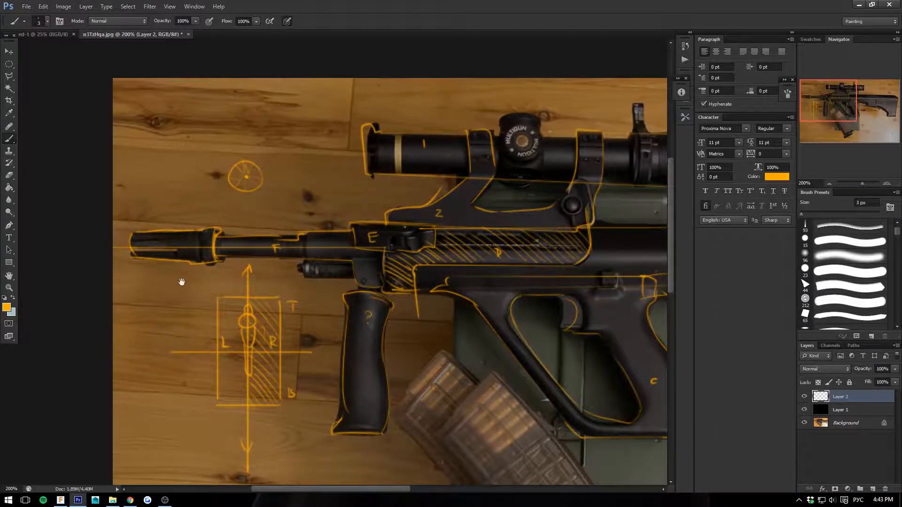
drag(301, 402, 168, 351)
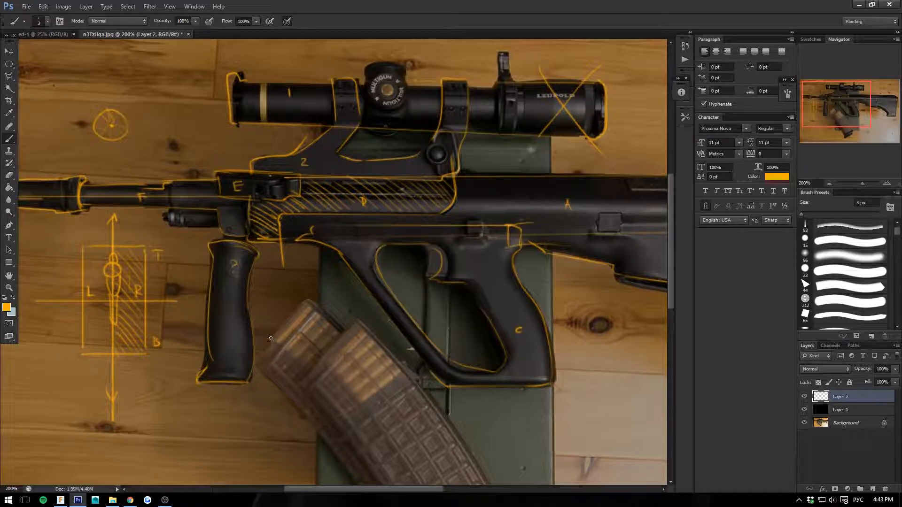
drag(345, 312, 249, 323)
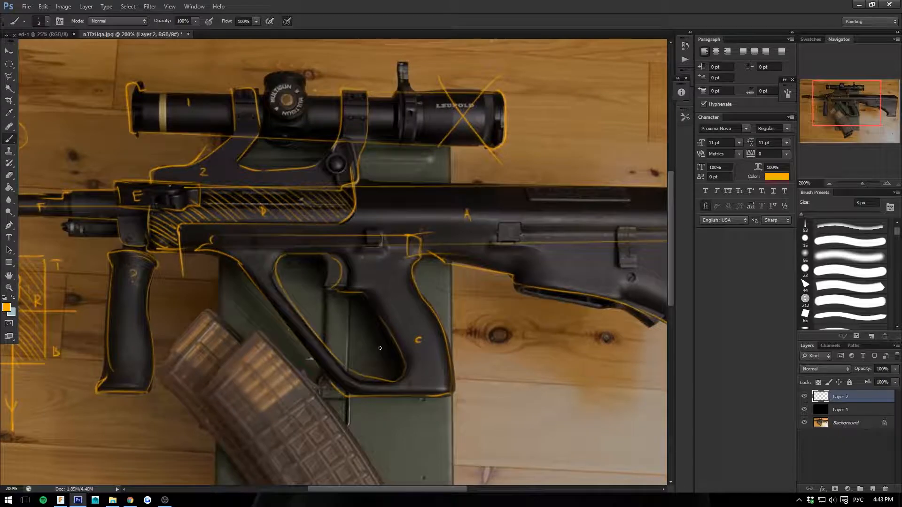
mouse_move(332, 330)
mouse_down()
mouse_move(321, 338)
mouse_move(261, 291)
mouse_move(219, 297)
mouse_up()
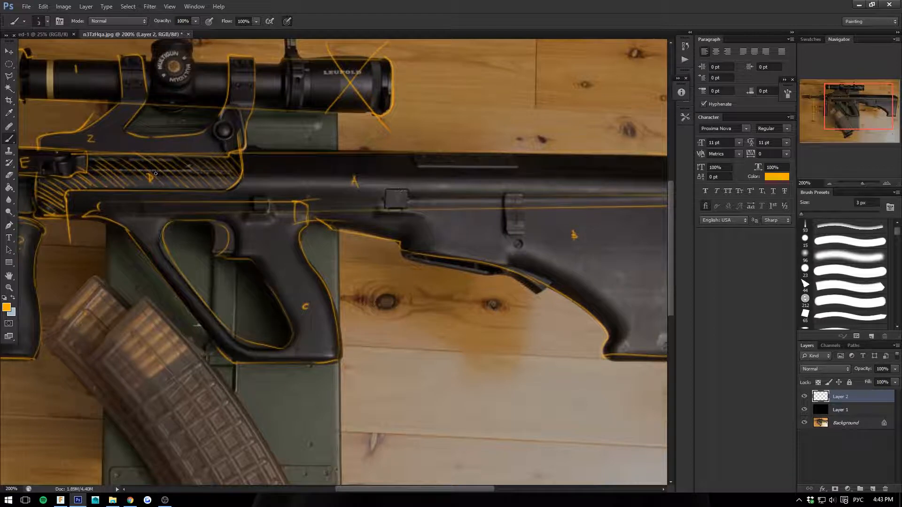
drag(214, 287, 195, 310)
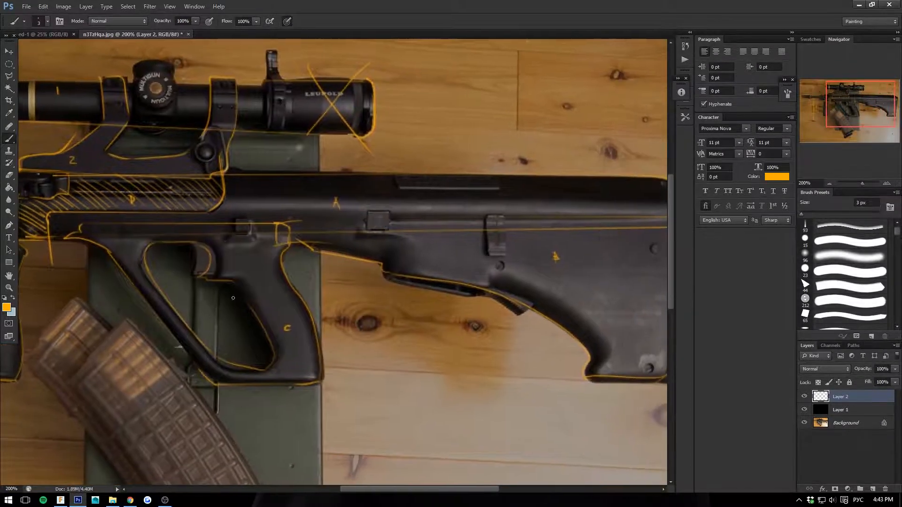
Add a new layer above the orange annotations and set the brush to blue 00adfe at 6 px.
key(ctrl+minus)
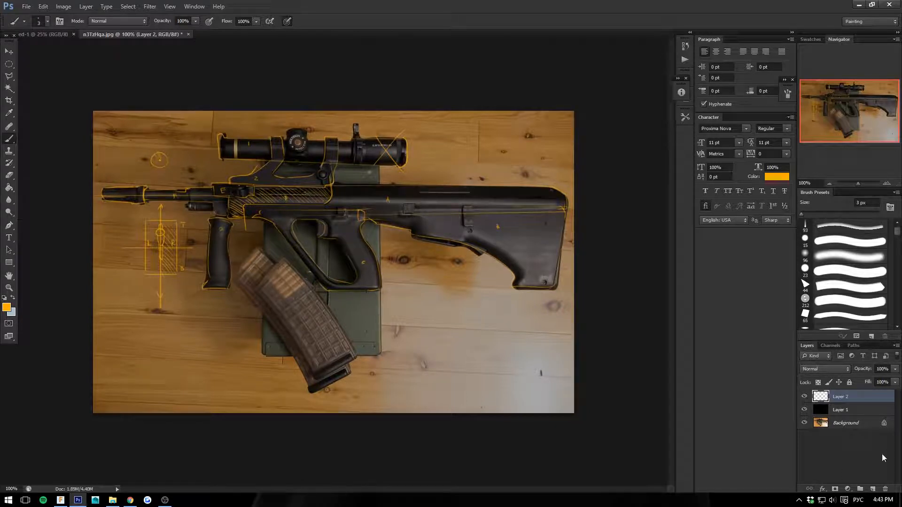
click(873, 490)
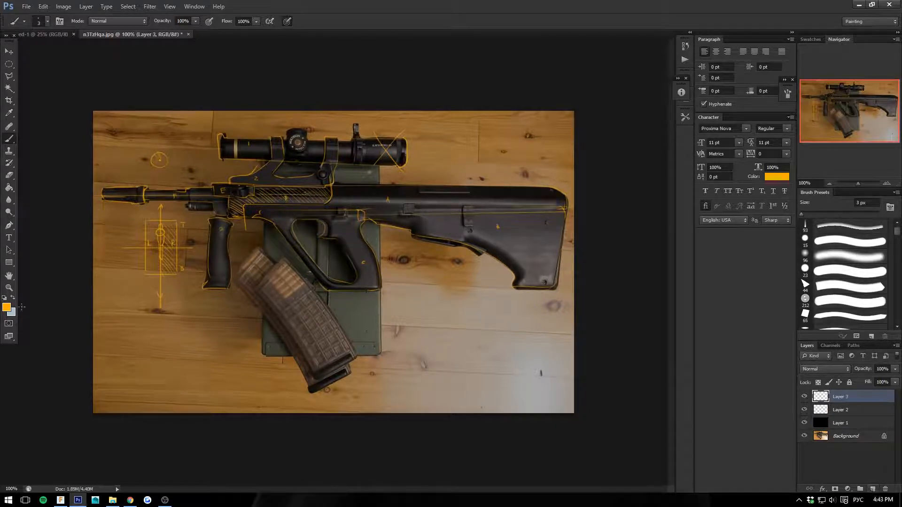
click(6, 308)
click(717, 227)
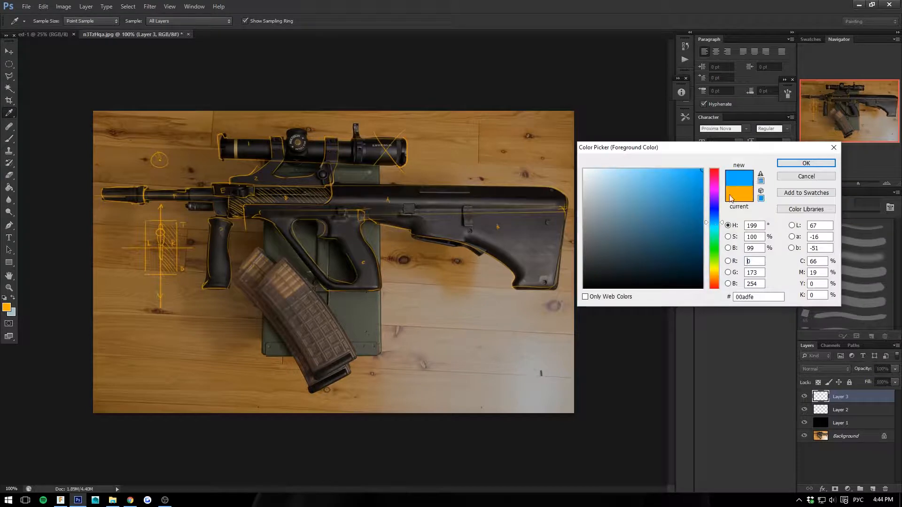
click(806, 163)
key(b)
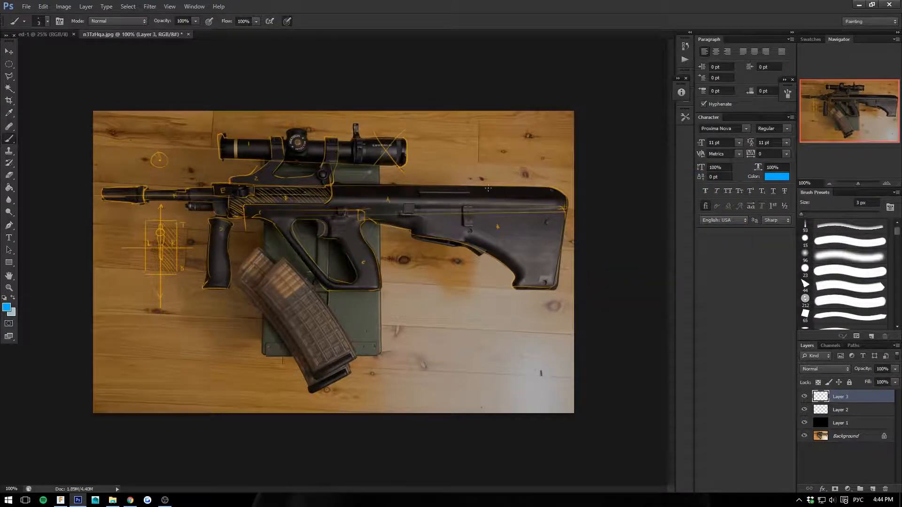
key(bracketright)
key(bracketright)
Outline the outer silhouette of the stock, pistol grip and receiver underside in blue, including the stock's upper edge.
drag(553, 188, 565, 198)
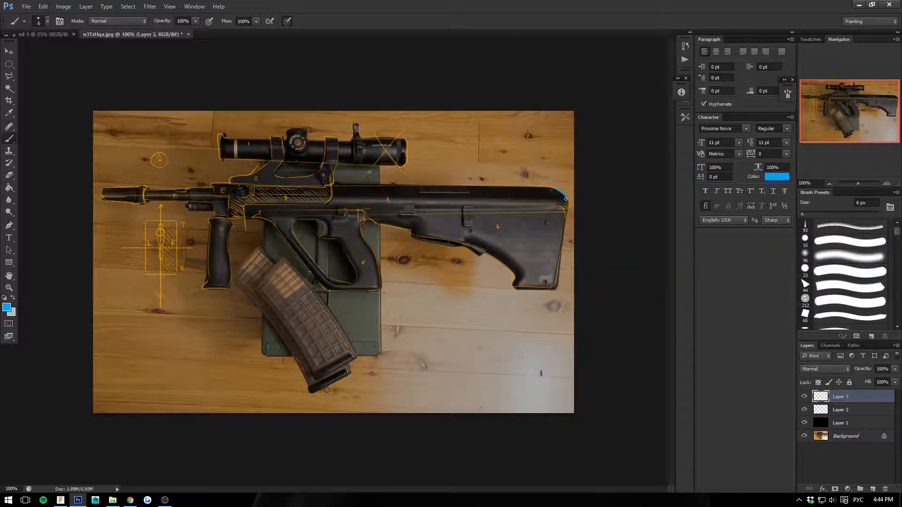
shift+click(556, 286)
mouse_move(555, 285)
mouse_down()
mouse_move(518, 287)
mouse_move(486, 257)
mouse_move(515, 282)
mouse_move(452, 242)
mouse_move(363, 222)
mouse_move(382, 270)
mouse_move(367, 290)
mouse_up()
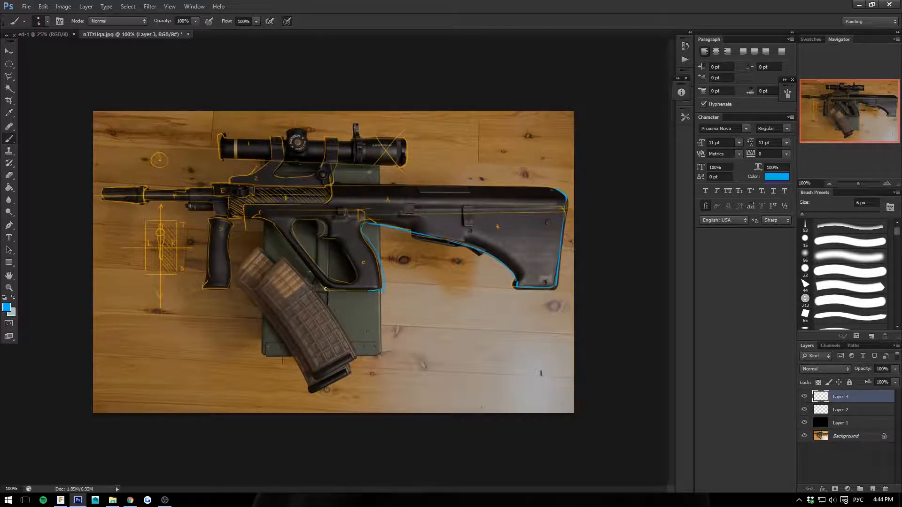
mouse_move(273, 225)
mouse_down()
mouse_move(232, 215)
mouse_move(230, 200)
mouse_up()
drag(550, 188, 407, 191)
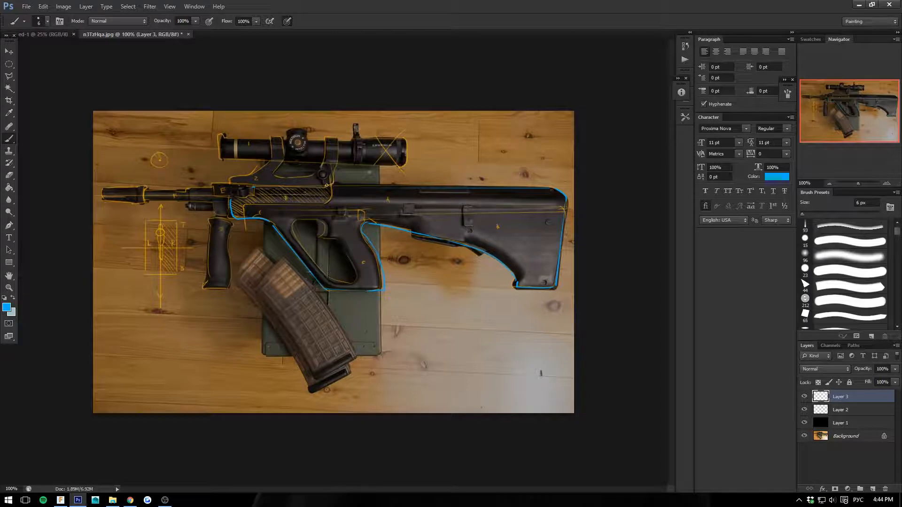
Trace the rear and lower boundary of section D in blue, number the main body 1 and restroke the stock's upper edge.
mouse_move(330, 180)
mouse_down()
mouse_move(320, 206)
mouse_move(242, 205)
mouse_move(244, 233)
mouse_up()
drag(450, 225, 452, 230)
drag(431, 187, 565, 195)
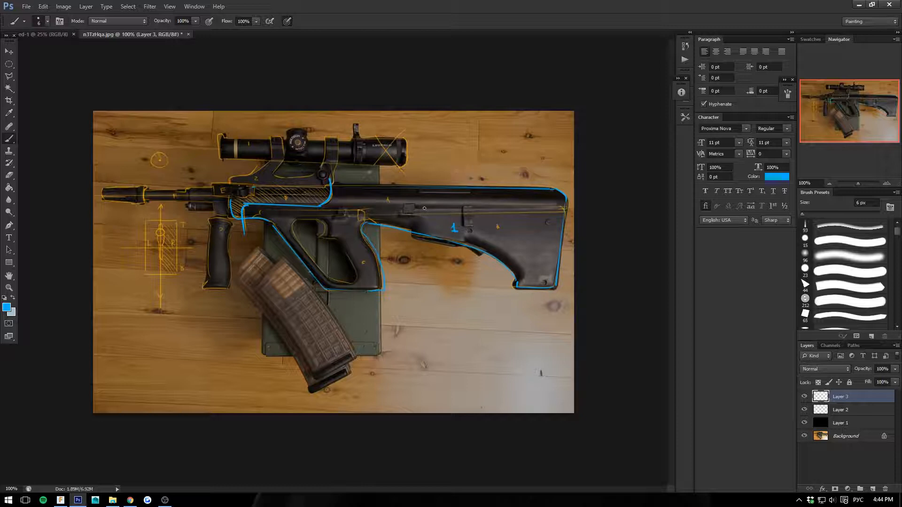
Trace the horizontal dividing line between sections A and B in blue, extending it above the grip, and undo the last stroke.
drag(556, 210, 541, 206)
drag(422, 207, 415, 210)
drag(370, 208, 331, 212)
key(ctrl+z)
Outline the scope mount, foregrip and barrel in blue, and mark a straight rail with small bumps along the receiver's top.
mouse_move(338, 141)
mouse_down()
mouse_move(331, 176)
mouse_move(336, 141)
mouse_move(324, 139)
mouse_move(310, 174)
mouse_up()
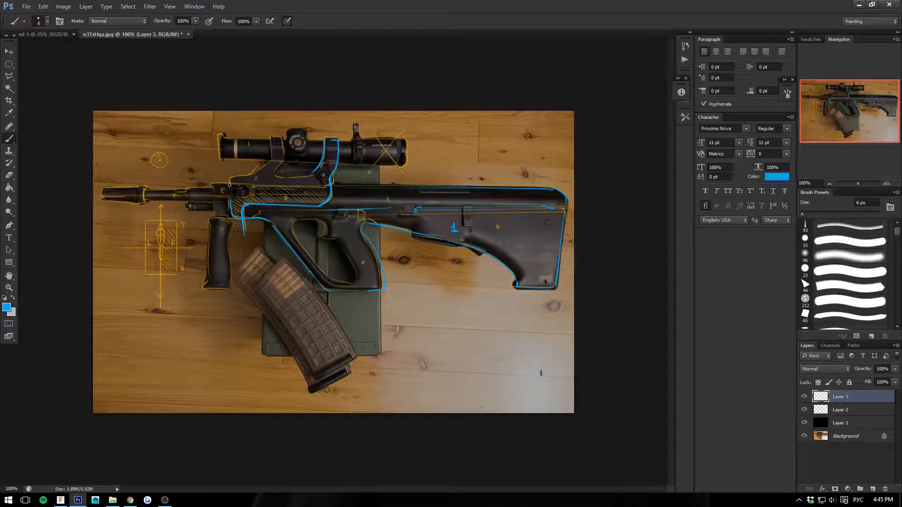
mouse_move(230, 186)
mouse_down()
mouse_move(283, 150)
mouse_move(278, 176)
mouse_move(306, 175)
mouse_up()
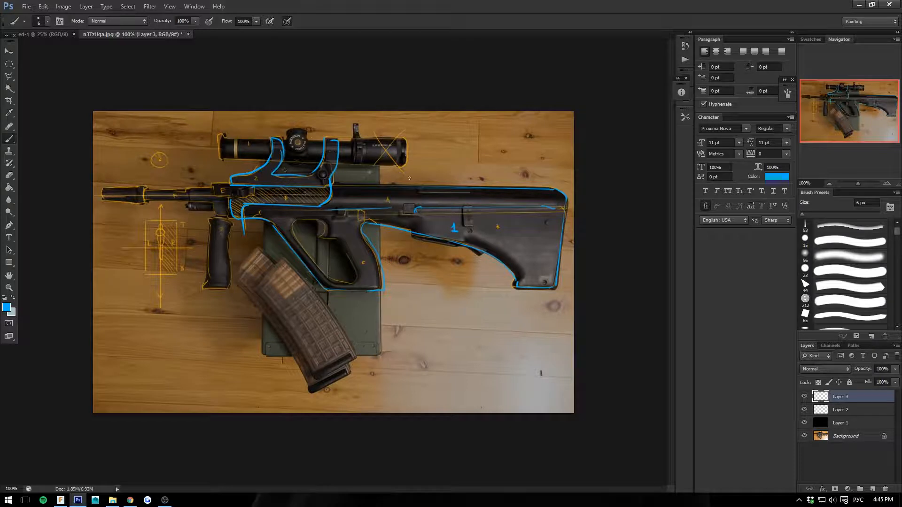
shift+click(219, 182)
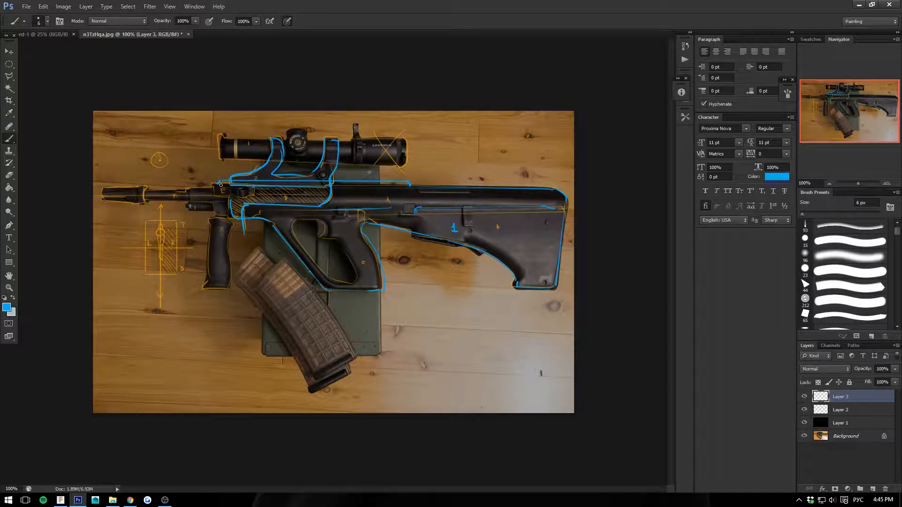
drag(392, 179, 339, 179)
mouse_move(220, 217)
mouse_down()
mouse_move(229, 277)
mouse_move(227, 255)
mouse_move(225, 287)
mouse_move(203, 287)
mouse_move(207, 221)
mouse_move(208, 277)
mouse_move(218, 216)
mouse_move(100, 196)
mouse_up()
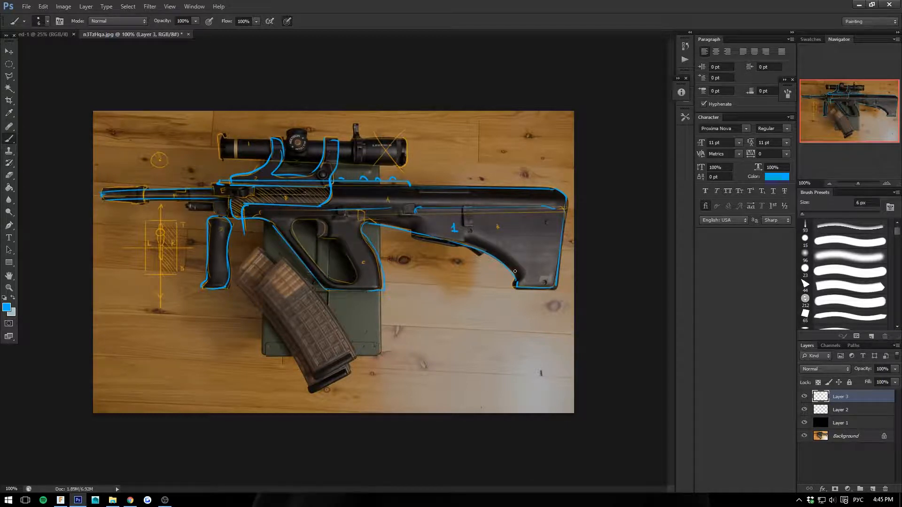
Write a vertical list 1, 2, 3 in blue above the barrel and add READ beside 2.
key(ctrl+plus)
drag(262, 181, 388, 315)
mouse_move(78, 115)
mouse_down()
mouse_move(78, 145)
mouse_move(87, 149)
mouse_up()
mouse_move(75, 154)
mouse_down()
mouse_move(87, 164)
mouse_move(75, 168)
mouse_up()
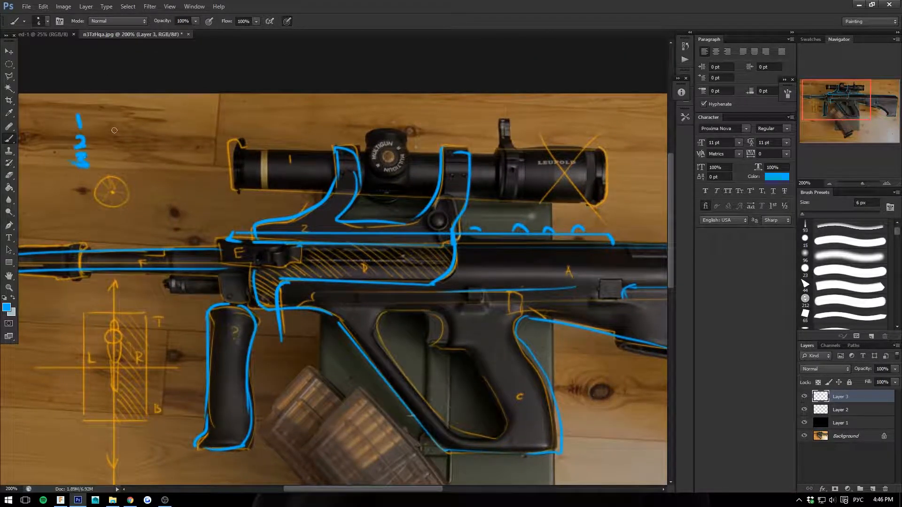
mouse_move(96, 137)
mouse_down()
mouse_move(120, 148)
mouse_move(113, 138)
mouse_move(123, 135)
mouse_move(141, 149)
mouse_up()
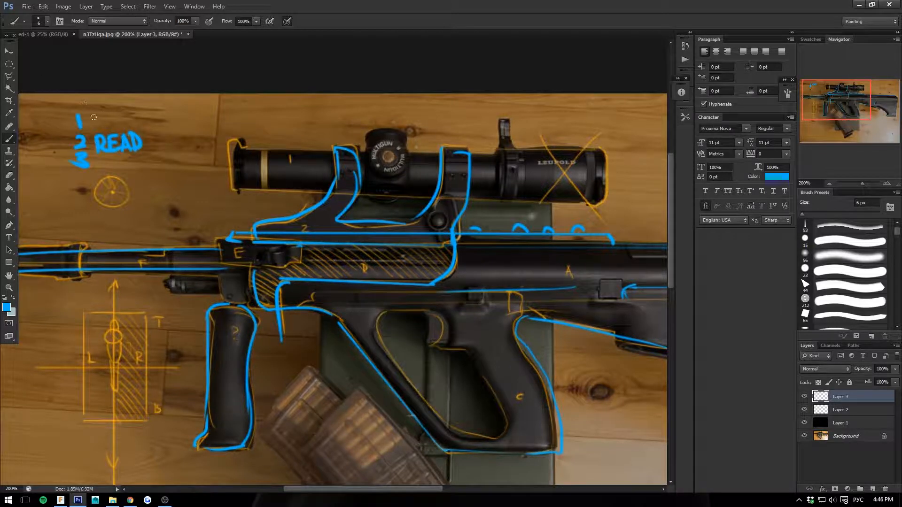
Complete the list with "BIG SHAPES" beside 1, "MED SH" after READ, and "SURF. DET" beside 3.
mouse_move(93, 120)
mouse_down()
mouse_move(194, 121)
mouse_move(208, 134)
mouse_move(203, 124)
mouse_move(240, 123)
mouse_up()
drag(158, 144, 244, 144)
drag(104, 163, 134, 170)
drag(143, 165, 222, 171)
drag(214, 163, 225, 162)
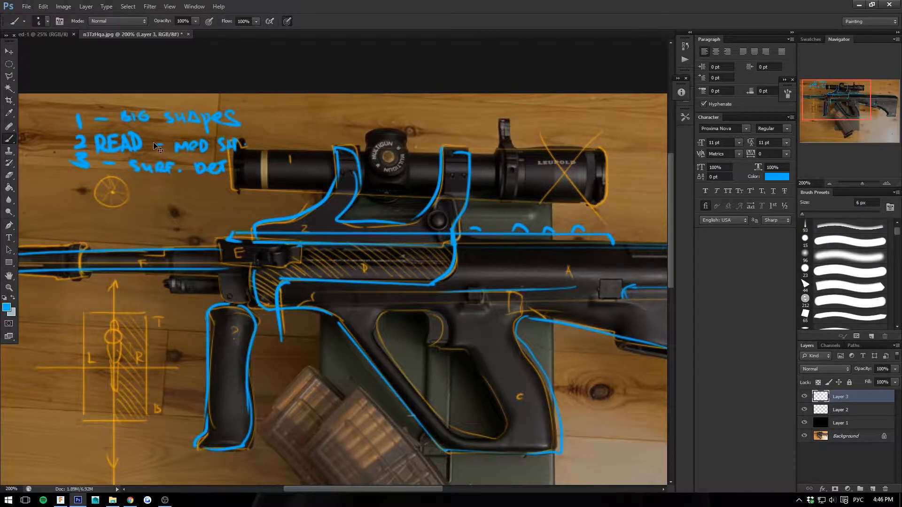
Hatch the stock and receiver area with long parallel blue diagonal strokes.
key(ctrl+minus)
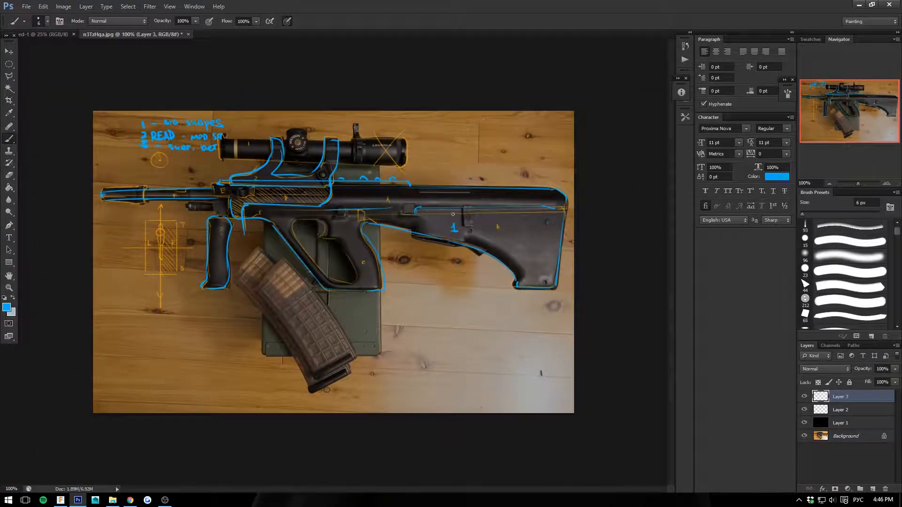
drag(527, 191, 568, 246)
drag(498, 189, 557, 261)
drag(465, 197, 541, 284)
drag(432, 193, 485, 251)
drag(395, 188, 440, 232)
mouse_move(362, 186)
mouse_down()
mouse_move(399, 223)
mouse_move(358, 209)
mouse_up()
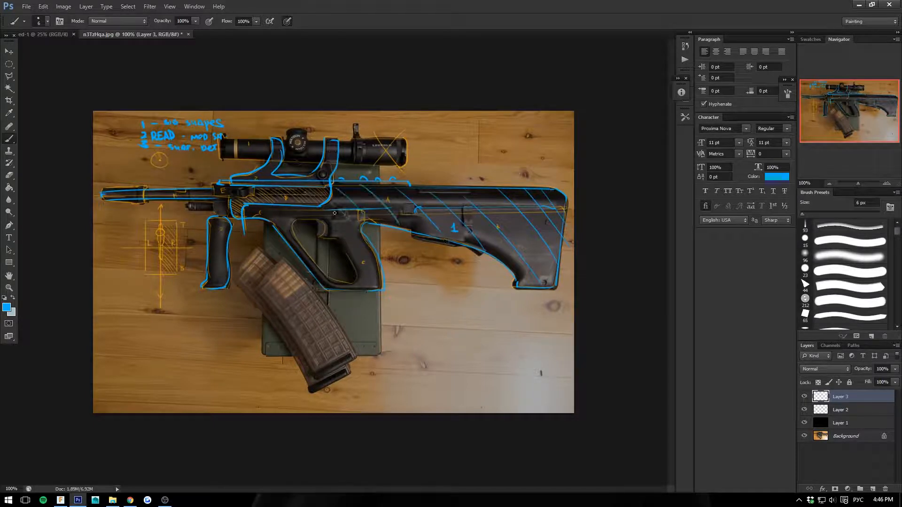
Hatch the rear grip frame, foregrip, barrel and scope mount with short blue diagonal strokes.
drag(353, 277, 358, 282)
drag(341, 282, 338, 286)
mouse_move(318, 276)
mouse_down()
mouse_move(322, 283)
mouse_move(311, 269)
mouse_up()
mouse_move(301, 247)
mouse_down()
mouse_move(303, 257)
mouse_move(297, 250)
mouse_up()
drag(279, 207, 291, 224)
drag(263, 206, 277, 225)
drag(217, 221, 228, 243)
drag(211, 239, 226, 266)
drag(210, 261, 221, 284)
drag(193, 190, 202, 196)
mouse_move(181, 191)
mouse_down()
mouse_move(193, 198)
mouse_move(179, 195)
mouse_up()
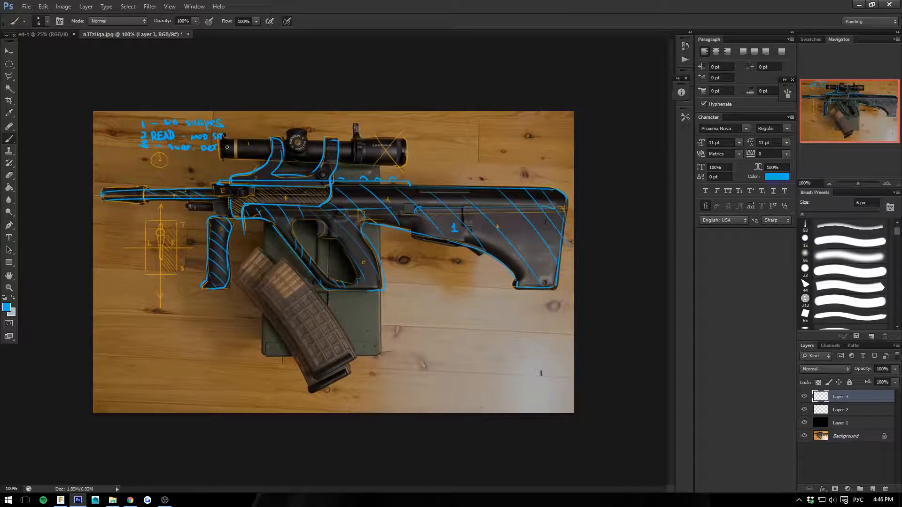
drag(244, 174, 251, 180)
Erase all blue outlines and hatching from the rifle with a 200 px eraser, keeping the written list.
click(9, 175)
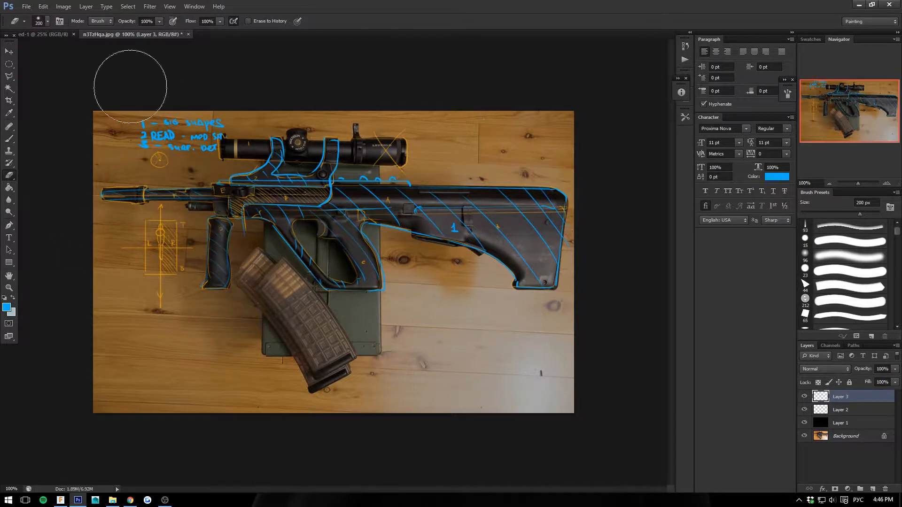
mouse_move(161, 199)
mouse_down()
mouse_move(217, 254)
mouse_move(260, 225)
mouse_move(432, 284)
mouse_move(587, 270)
mouse_move(539, 215)
mouse_move(492, 284)
mouse_move(417, 239)
mouse_move(374, 227)
mouse_move(317, 144)
mouse_move(301, 138)
mouse_move(221, 207)
mouse_up()
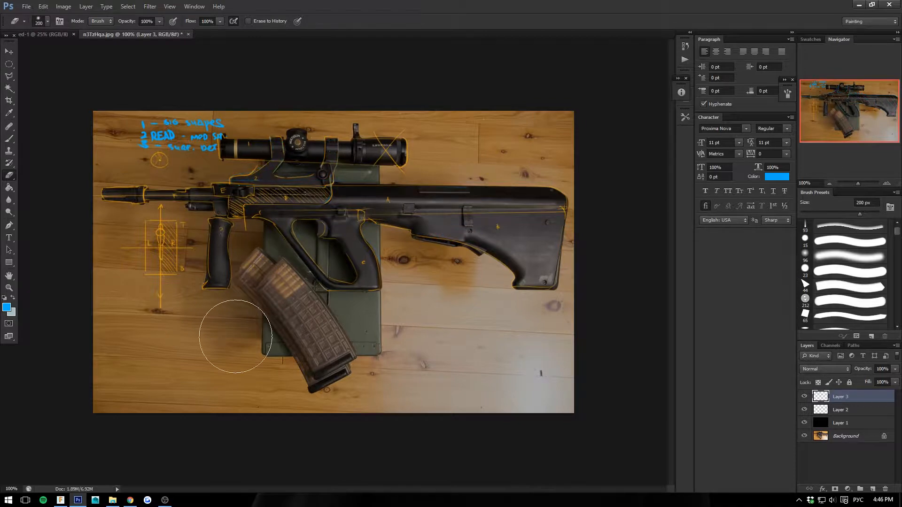
Underline "SURF. DET" in the list with a straight blue brush line.
click(7, 140)
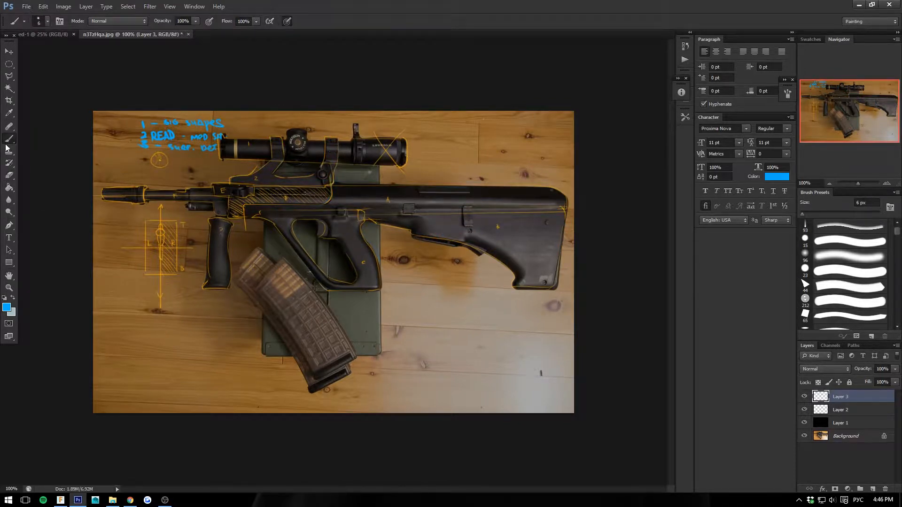
key(ctrl+plus)
drag(308, 270, 405, 359)
drag(342, 245, 352, 336)
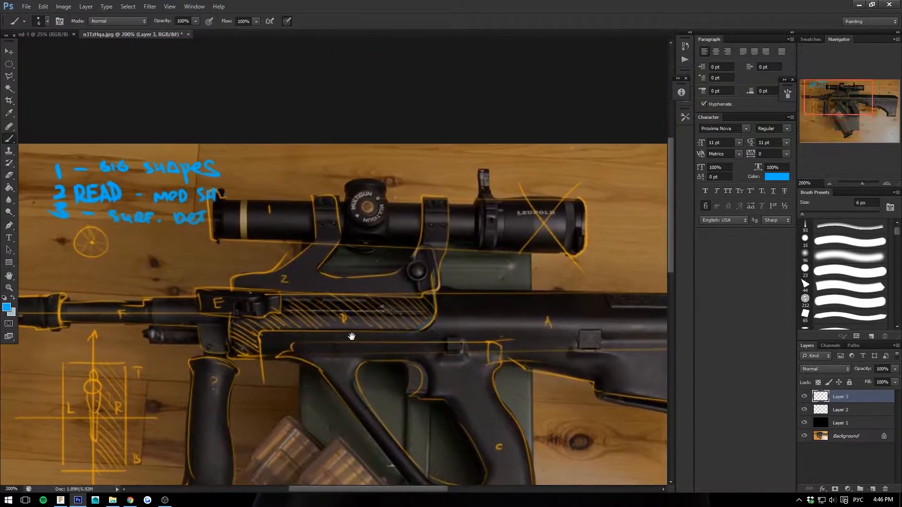
drag(216, 230, 97, 229)
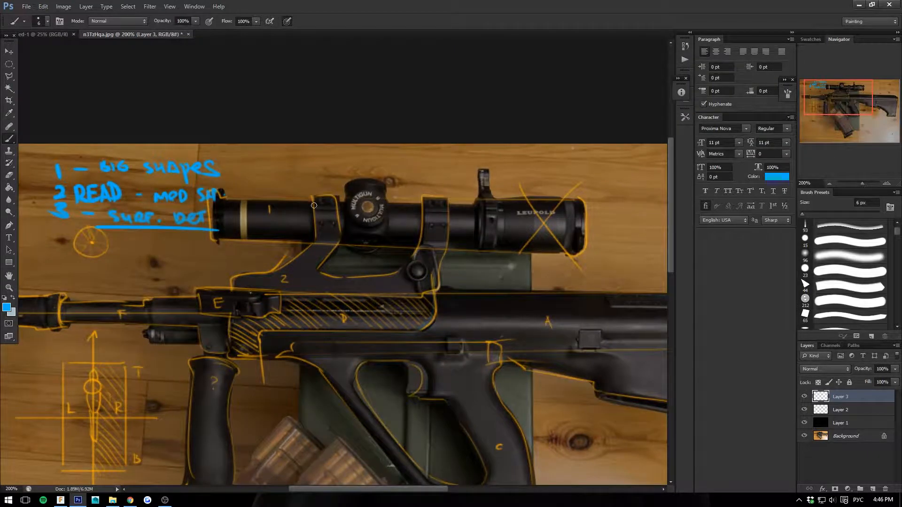
With a 5 px brush, mark the scope mount's two screws, outline the lever ring and trace the band at the scope's wide end.
key(bracketleft)
click(442, 226)
click(429, 227)
drag(495, 219, 494, 222)
drag(486, 173, 492, 237)
drag(476, 195, 477, 215)
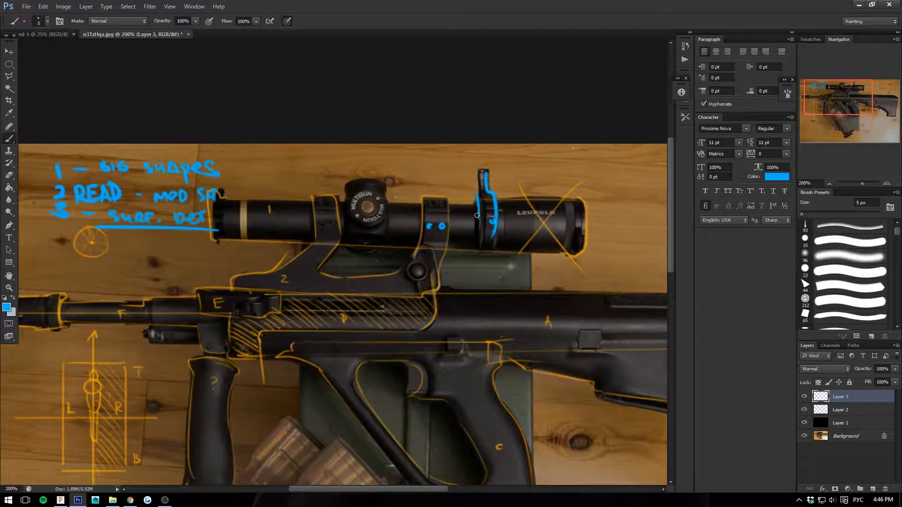
drag(483, 171, 476, 195)
drag(566, 204, 564, 252)
mouse_move(570, 201)
mouse_down()
mouse_move(569, 249)
mouse_move(569, 201)
mouse_up()
drag(566, 250, 563, 255)
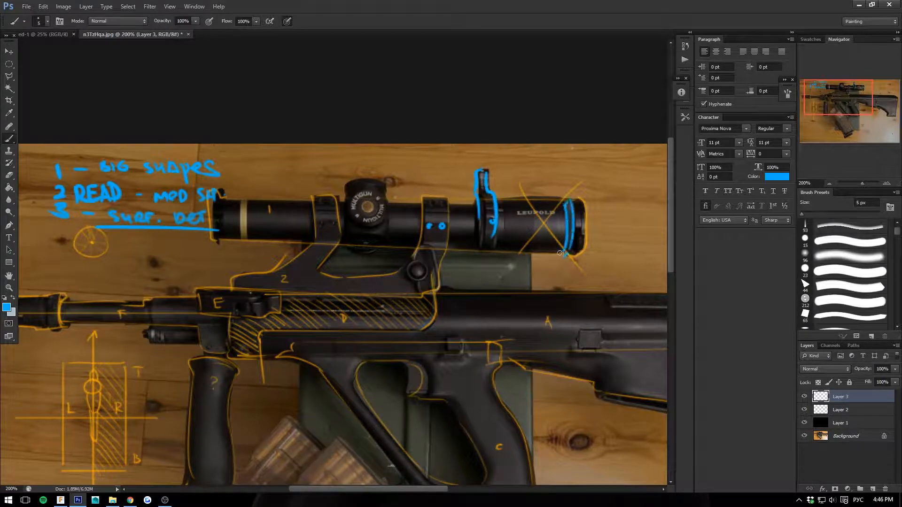
Outline the square button behind the grip, the rectangular latch with its pin, and the small pin near the butt in blue.
mouse_move(519, 349)
mouse_down()
mouse_move(322, 329)
mouse_move(302, 336)
mouse_up()
drag(361, 324, 385, 335)
mouse_move(483, 325)
mouse_down()
mouse_move(494, 326)
mouse_move(501, 361)
mouse_move(482, 361)
mouse_up()
mouse_move(480, 329)
mouse_down()
mouse_move(480, 360)
mouse_move(499, 325)
mouse_move(493, 351)
mouse_move(489, 343)
mouse_move(497, 373)
mouse_up()
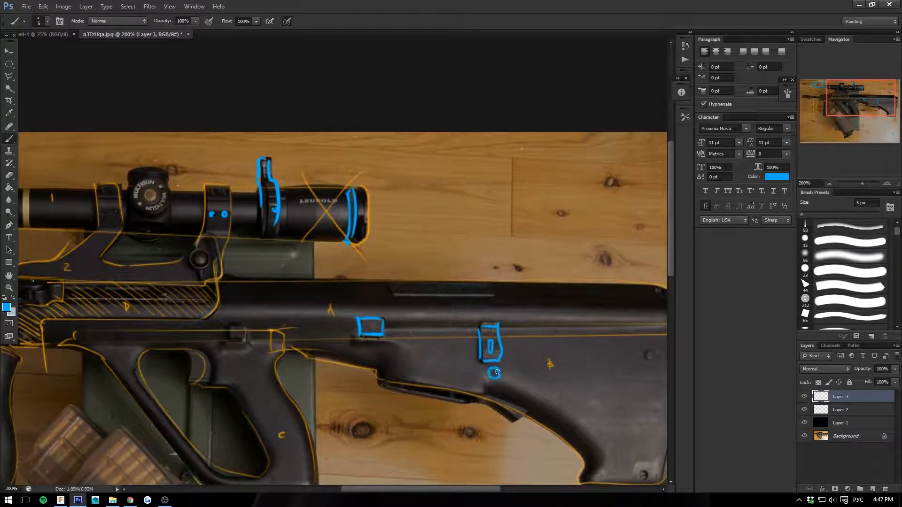
drag(651, 349, 652, 350)
Outline the trigger in blue, and mark the grooves on the small cylinder under the barrel and the pin above the foregrip.
drag(269, 396, 478, 352)
mouse_move(400, 308)
mouse_down()
mouse_move(398, 339)
mouse_move(417, 342)
mouse_move(398, 339)
mouse_move(415, 310)
mouse_up()
drag(158, 270, 158, 287)
mouse_move(153, 271)
mouse_down()
mouse_move(147, 288)
mouse_move(203, 286)
mouse_up()
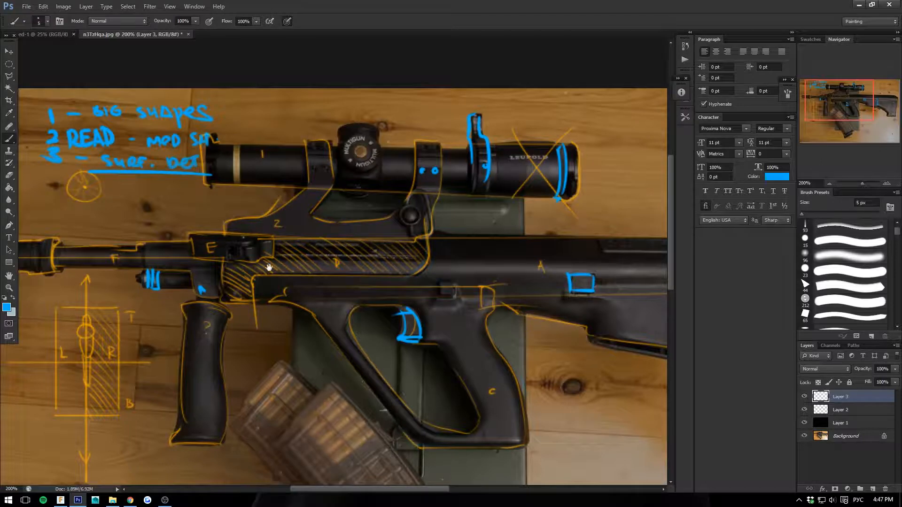
Write "1 2 3" in blue below the stock with a straight arrow beneath it, and add "312" and "321" under that.
key(ctrl+minus)
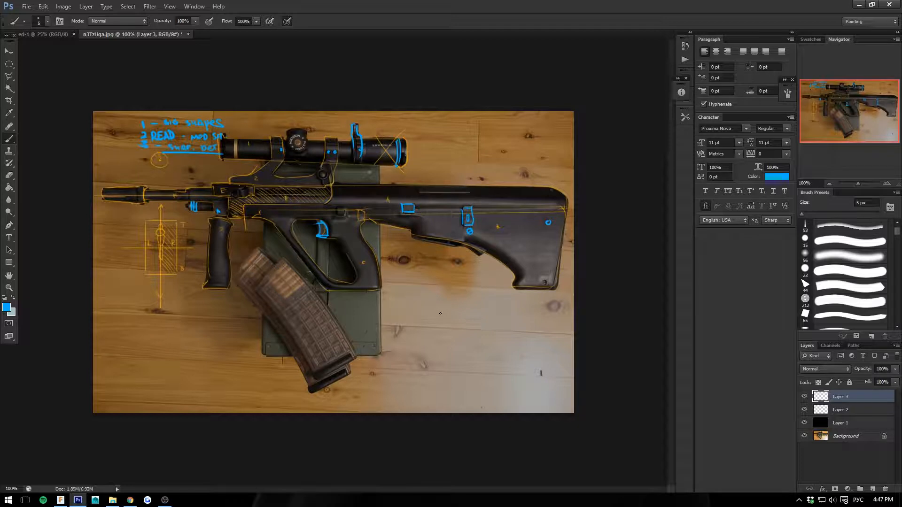
click(456, 312)
mouse_move(443, 309)
mouse_down()
mouse_move(443, 323)
mouse_move(474, 323)
mouse_move(481, 338)
mouse_up()
drag(446, 349, 447, 375)
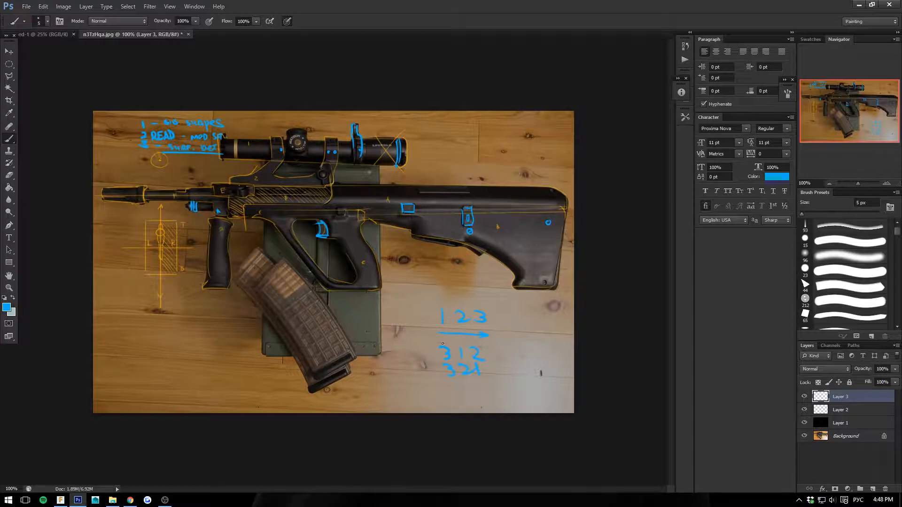
drag(443, 344, 428, 345)
Hide Layer 3 and Layer 2, and add a new layer on top for drawing.
click(805, 396)
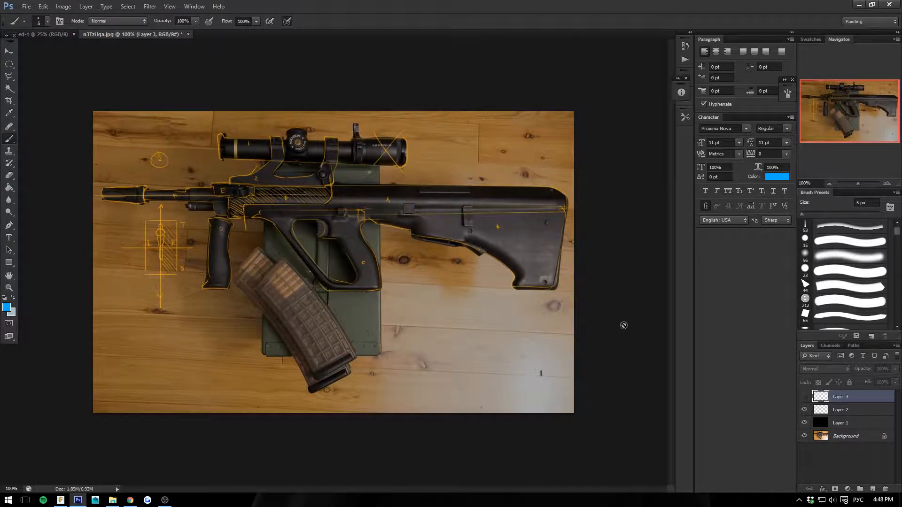
click(872, 488)
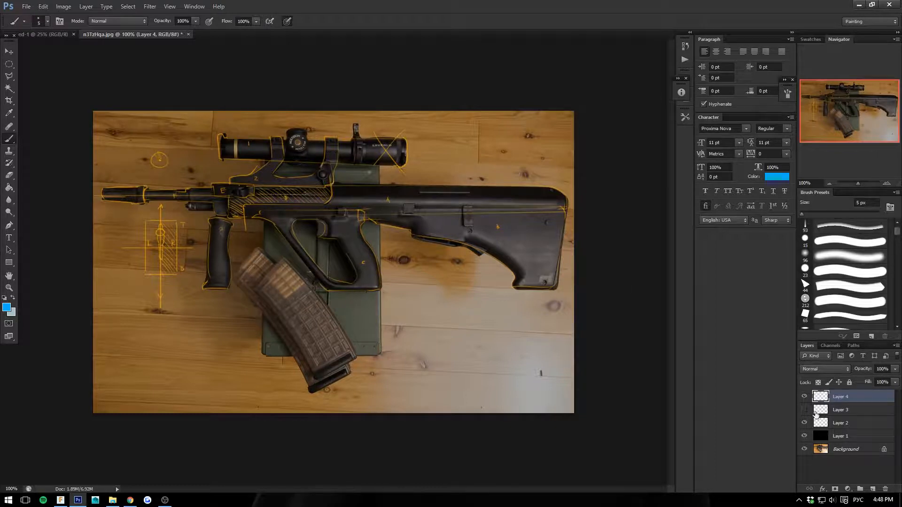
click(804, 423)
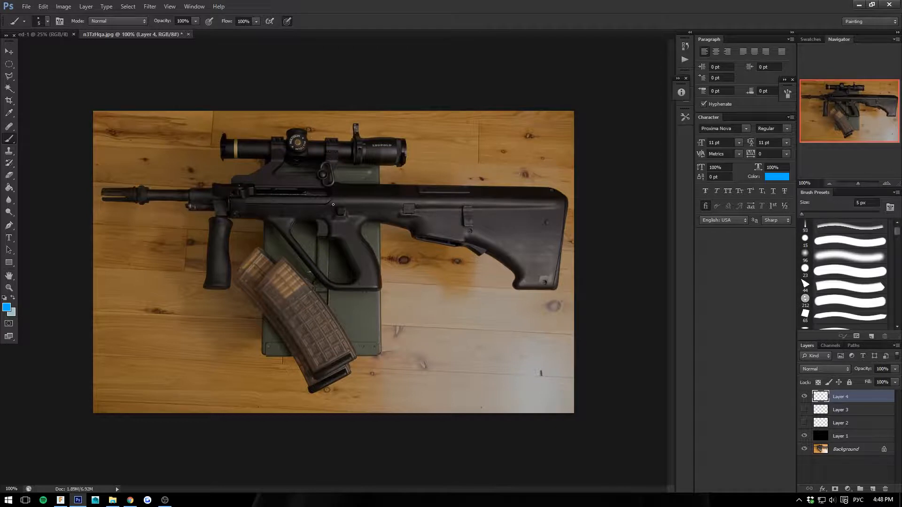
Draw a straight blue horizontal line through the stock and a flowing curve along its underside, meeting above the rear grip.
shift+click(379, 209)
mouse_move(379, 213)
mouse_down()
mouse_move(461, 231)
mouse_move(384, 218)
mouse_move(428, 225)
mouse_up()
drag(563, 303, 571, 321)
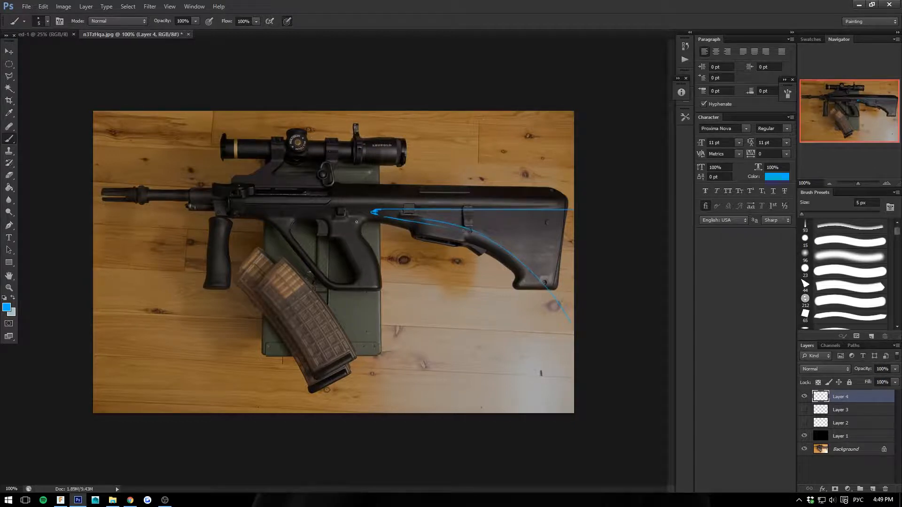
Draw blue flow curves along the rear grip, the trigger guard and the foregrip, and from the scope turret down toward the barrel.
drag(394, 304, 348, 203)
mouse_move(345, 327)
mouse_down()
mouse_move(264, 218)
mouse_move(238, 204)
mouse_up()
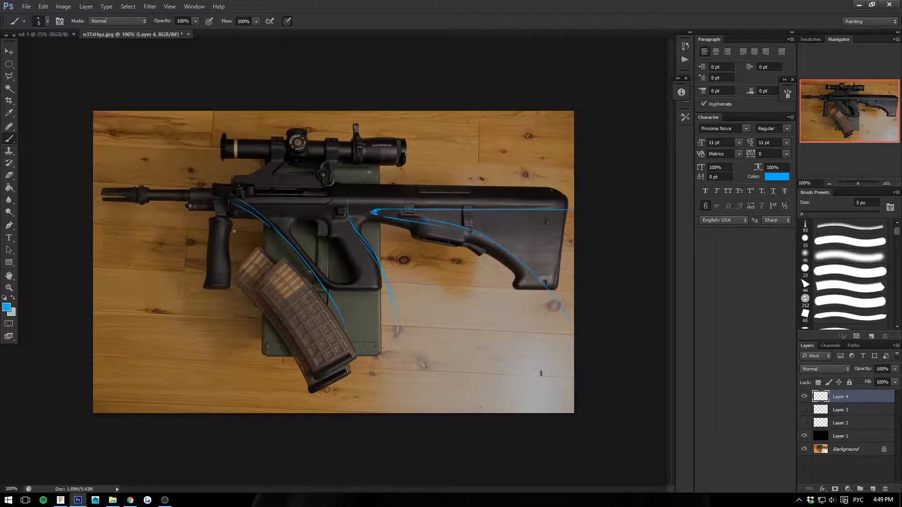
drag(235, 291, 232, 260)
mouse_move(291, 129)
mouse_down()
mouse_move(241, 168)
mouse_move(190, 174)
mouse_up()
Draw a curve above the barrel, an angled line from the scope along the receiver's top, and a small wedge on the stock.
drag(109, 184, 166, 178)
mouse_move(389, 133)
mouse_down()
mouse_move(363, 191)
mouse_move(371, 194)
mouse_up()
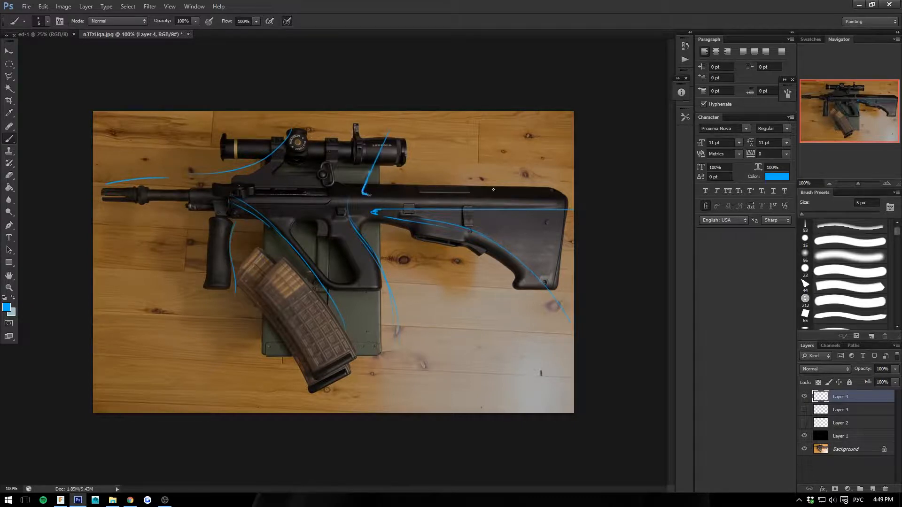
shift+click(520, 196)
drag(534, 176, 520, 195)
mouse_move(469, 220)
mouse_down()
mouse_move(509, 240)
mouse_move(471, 221)
mouse_move(508, 224)
mouse_move(470, 224)
mouse_up()
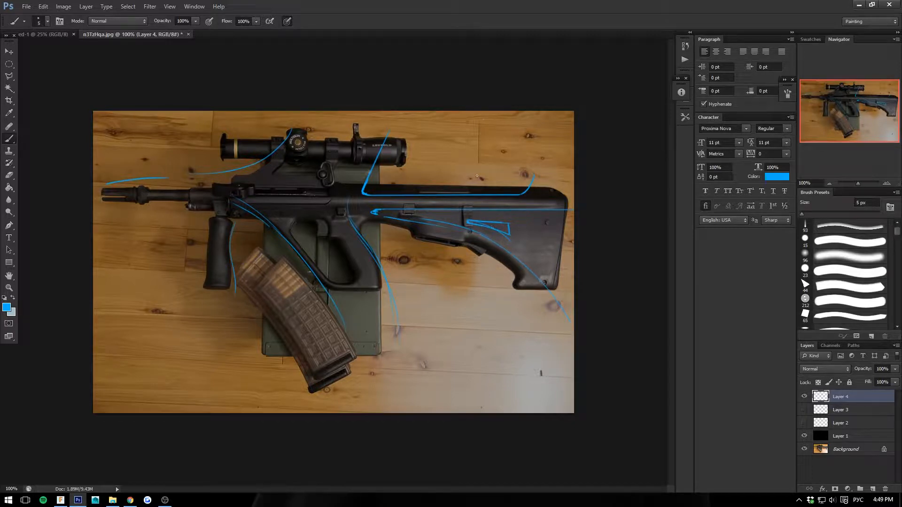
Undo the strokes for the stock wedge, the receiver's top line and the curve above the barrel.
key(ctrl+alt+z)
key(ctrl+alt+z)
key(ctrl+alt+z)
key(ctrl+alt+z)
key(ctrl+alt+z)
key(ctrl+alt+z)
key(ctrl+alt+z)
key(ctrl+alt+z)
key(ctrl+alt+z)
key(ctrl+alt+z)
key(ctrl+alt+z)
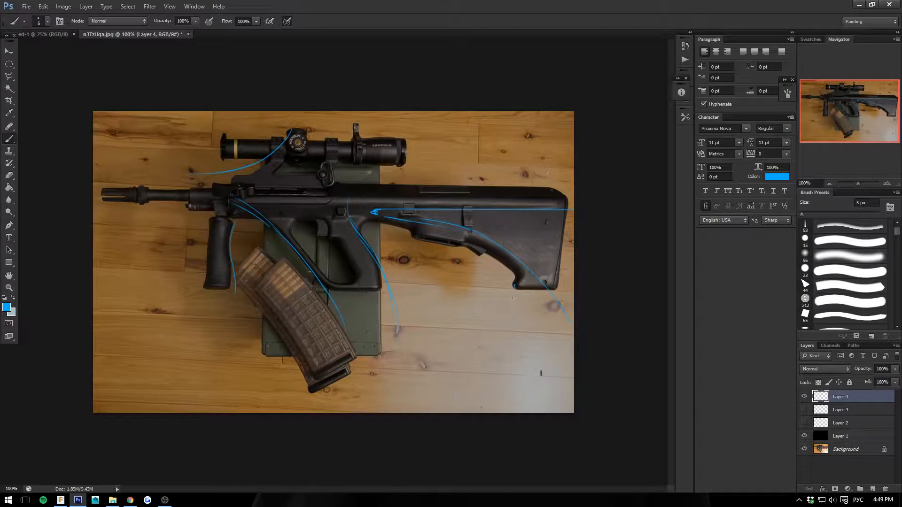
Cross the stock's flow lines with a slanted line, thicken the enclosed triangle's edges, hatch it and add diagonal bands inside.
mouse_move(508, 308)
mouse_down()
mouse_move(555, 148)
mouse_move(533, 219)
mouse_up()
drag(519, 256, 443, 211)
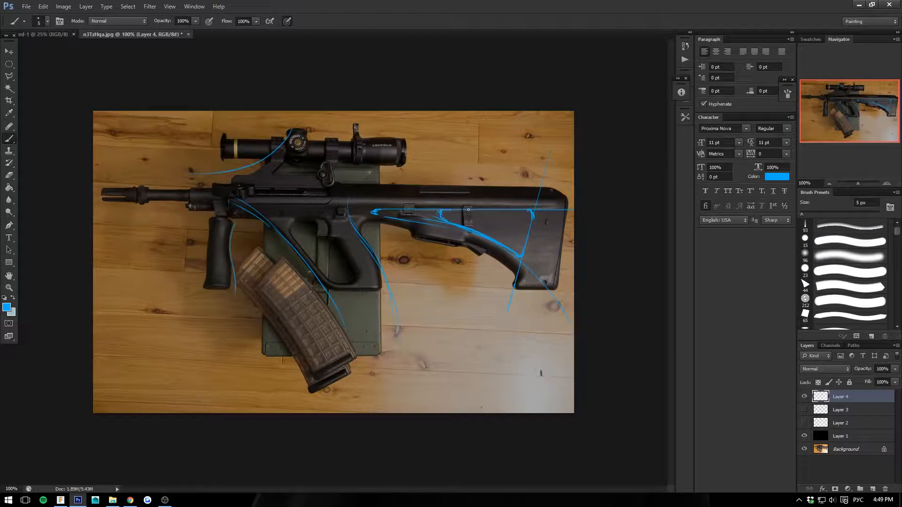
drag(531, 213, 443, 211)
mouse_move(526, 215)
mouse_down()
mouse_move(527, 225)
mouse_move(517, 223)
mouse_move(524, 238)
mouse_move(438, 213)
mouse_up()
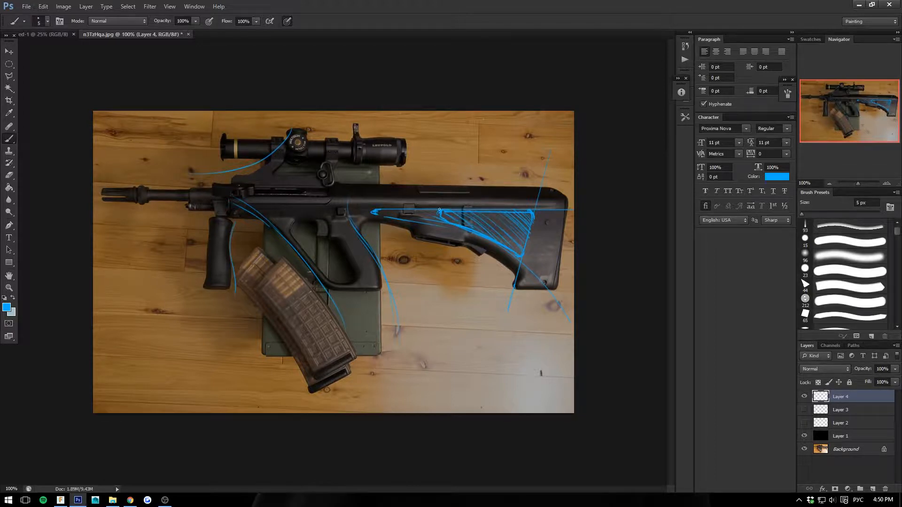
drag(531, 228, 507, 248)
mouse_move(529, 211)
mouse_down()
mouse_move(497, 245)
mouse_move(491, 211)
mouse_move(498, 238)
mouse_move(487, 236)
mouse_move(482, 218)
mouse_move(492, 237)
mouse_up()
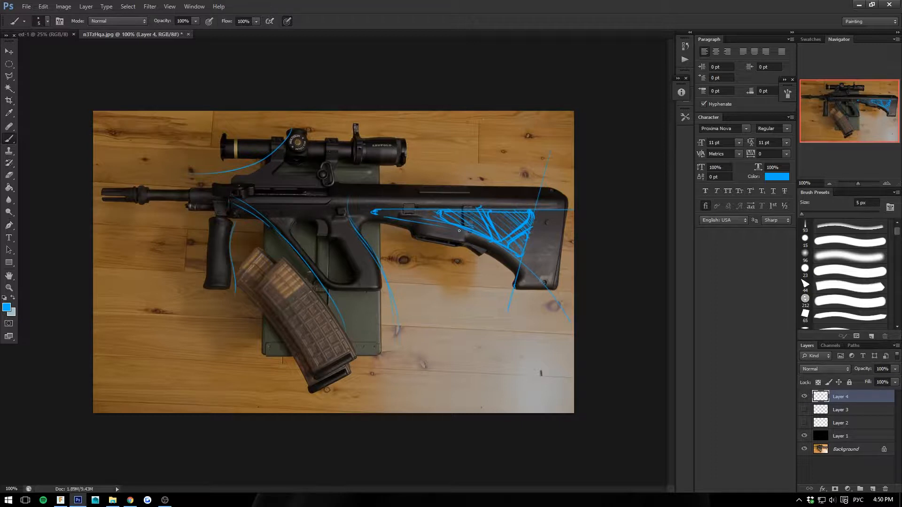
Hide Layer 4, show the orange outlines on Layer 2 again, and add a new layer on top.
click(805, 397)
click(804, 422)
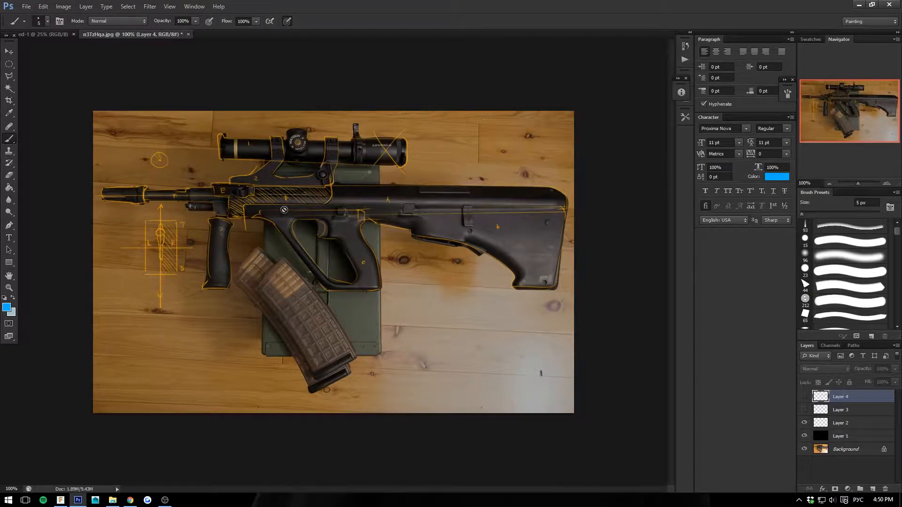
key(ctrl+plus)
drag(283, 209, 360, 315)
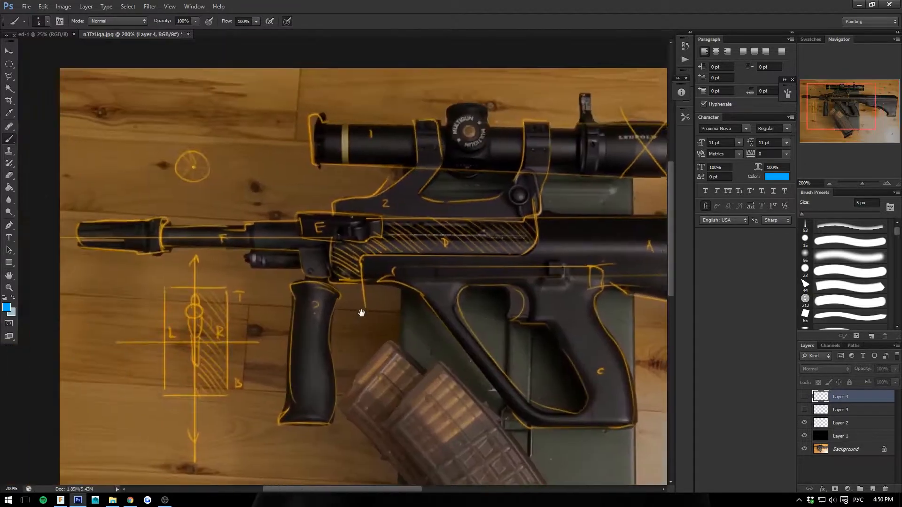
key(ctrl+plus)
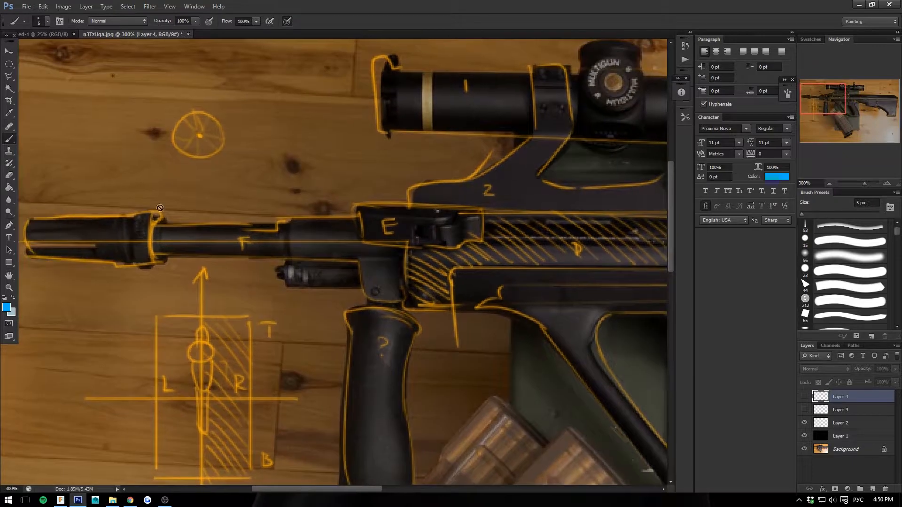
click(364, 296)
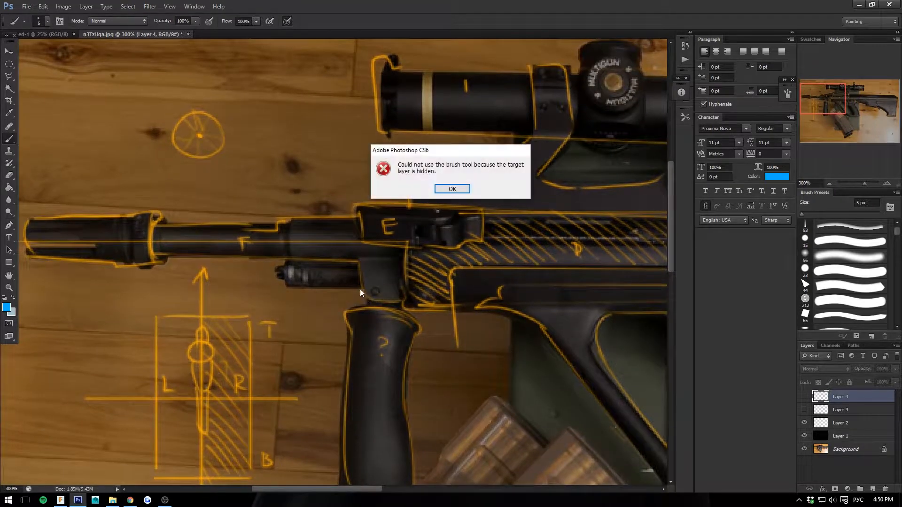
key(Return)
click(872, 488)
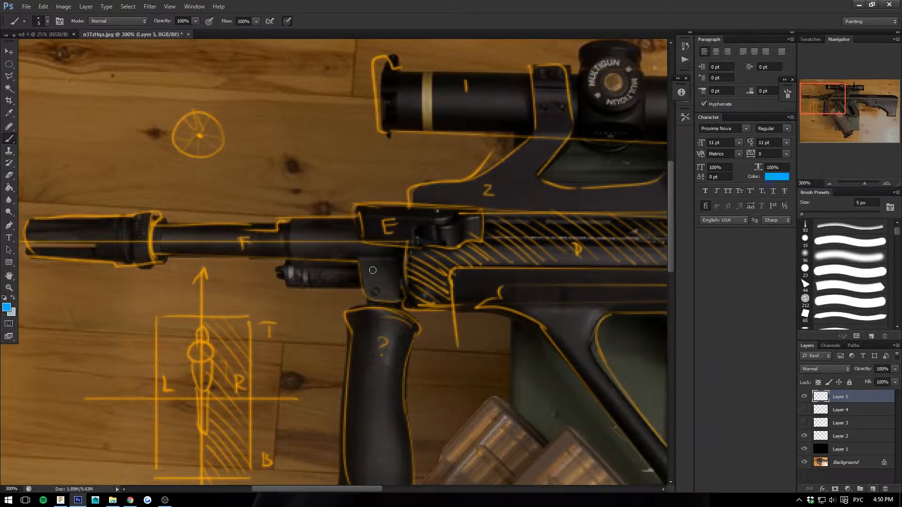
Outline the joint above the foregrip in blue, circle its pin, and draw an arrow pointing at the joint with a 4 px brush.
mouse_move(400, 303)
mouse_down()
mouse_move(378, 301)
mouse_move(404, 317)
mouse_move(363, 301)
mouse_move(404, 313)
mouse_up()
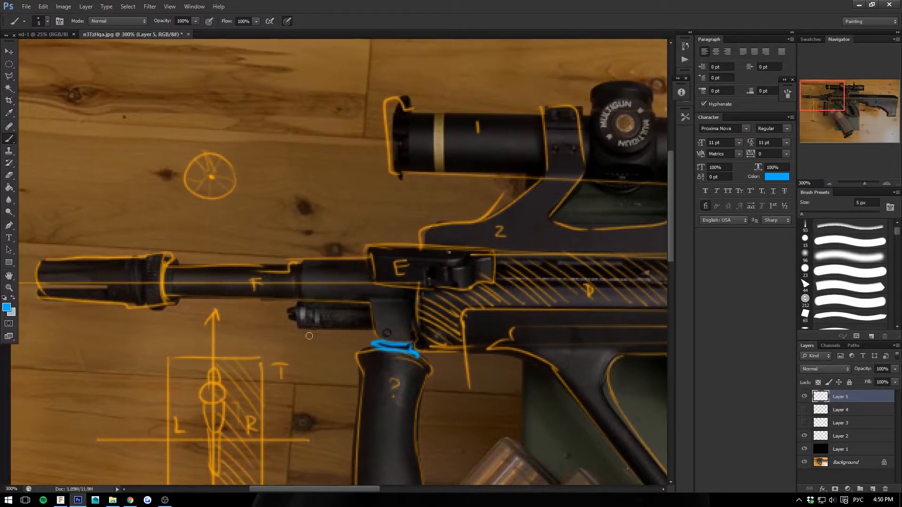
mouse_move(374, 302)
mouse_down()
mouse_move(376, 329)
mouse_move(374, 316)
mouse_move(387, 329)
mouse_move(297, 368)
mouse_up()
key([)
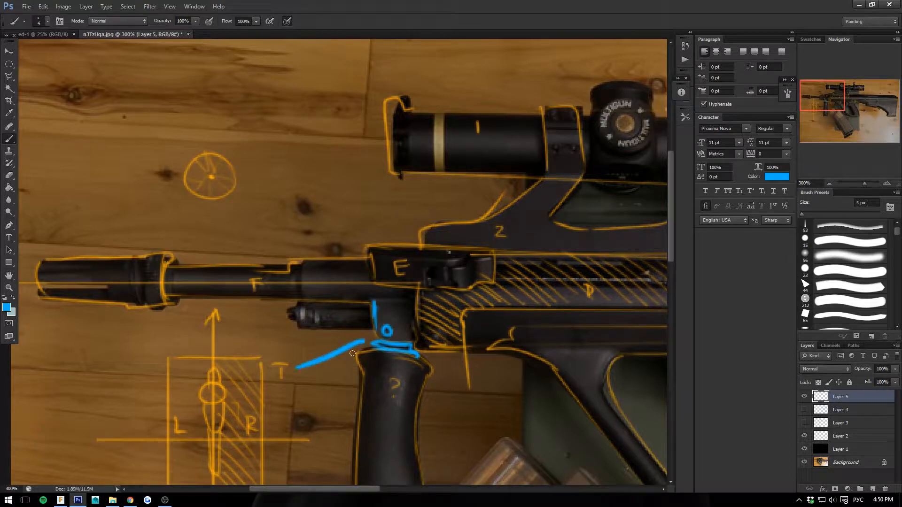
drag(349, 354, 362, 344)
drag(343, 342, 365, 344)
Draw a curved blue arrow from the foregrip up toward the barrel to show its folding motion.
drag(294, 324, 289, 231)
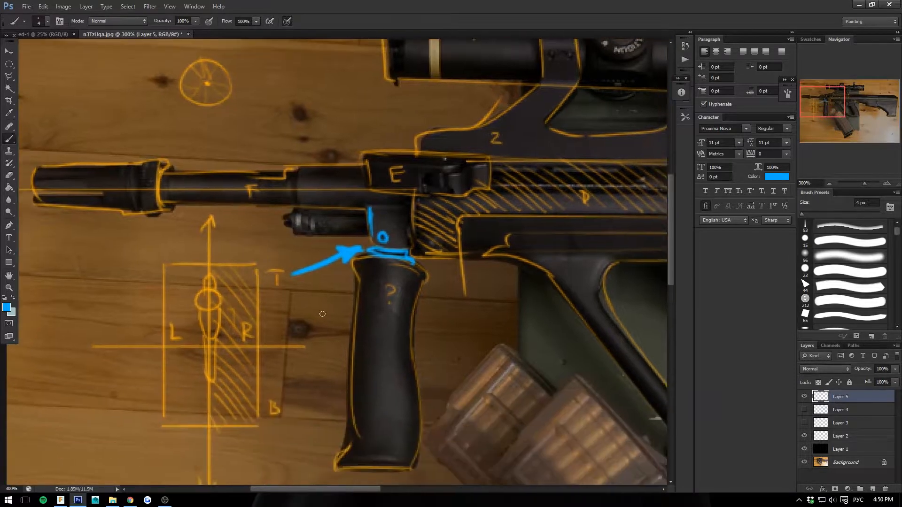
drag(338, 338, 227, 248)
scroll(225, 245, down, 3)
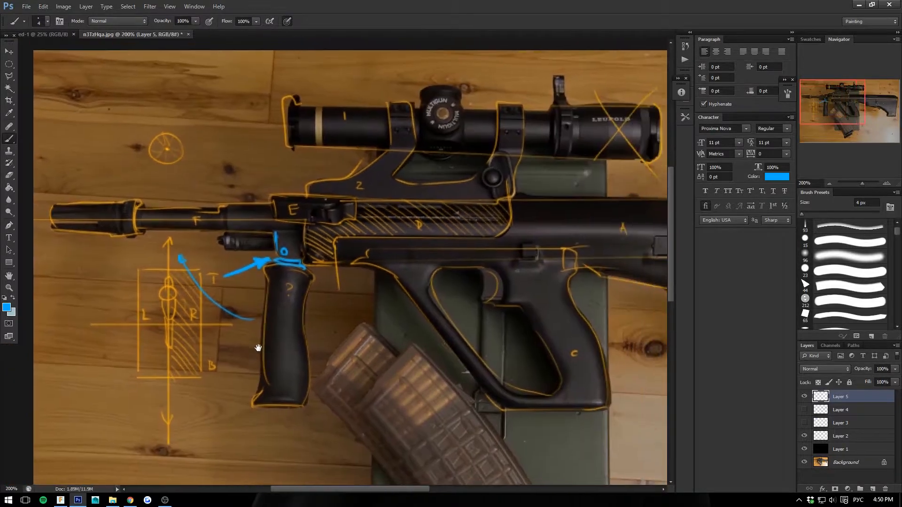
drag(393, 290, 342, 333)
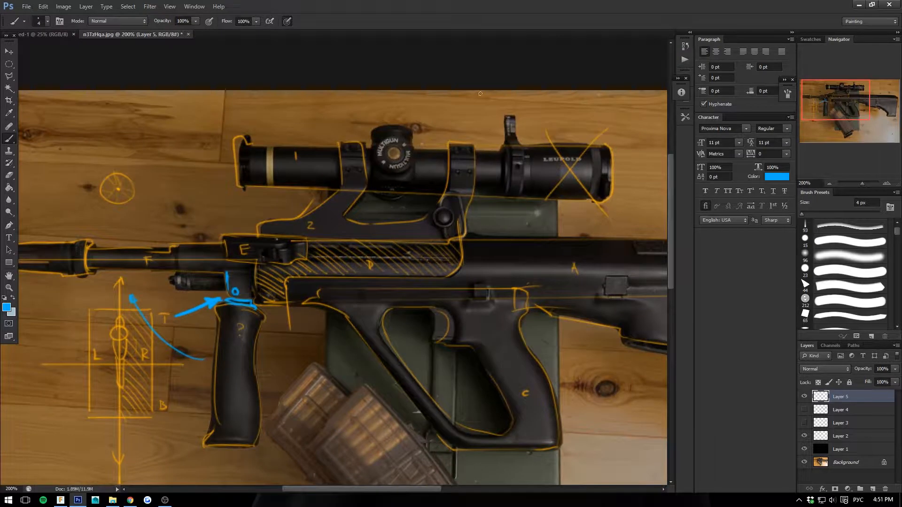
Draw a blue arrow pointing down at the rear scope ring and outline both scope rings in blue.
drag(480, 93, 471, 170)
mouse_move(474, 146)
mouse_down()
mouse_move(470, 186)
mouse_move(451, 146)
mouse_up()
drag(446, 147, 447, 170)
mouse_move(474, 147)
mouse_down()
mouse_move(471, 176)
mouse_move(447, 173)
mouse_up()
mouse_move(361, 146)
mouse_down()
mouse_move(363, 173)
mouse_move(335, 168)
mouse_up()
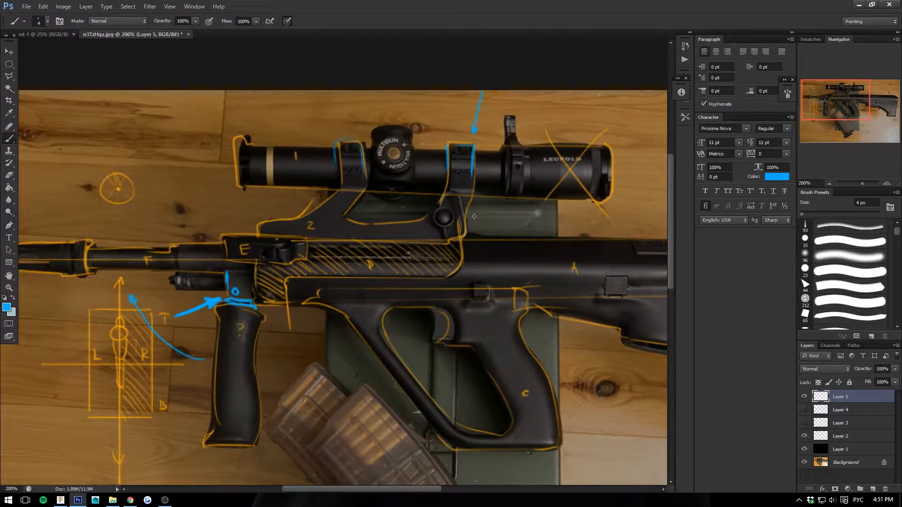
Circle the screws on both scope rings and draw a blue arrow beneath the scope pointing toward the muzzle.
mouse_move(469, 175)
mouse_down()
mouse_move(453, 171)
mouse_move(468, 147)
mouse_move(453, 150)
mouse_up()
drag(365, 174, 361, 168)
drag(347, 173, 344, 167)
drag(359, 149, 341, 143)
mouse_move(500, 204)
mouse_down()
mouse_move(399, 198)
mouse_move(402, 205)
mouse_up()
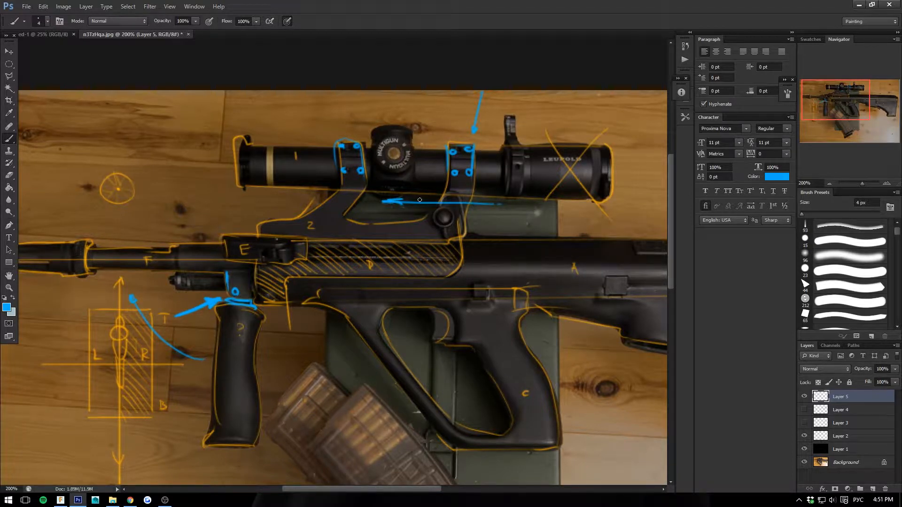
drag(455, 310, 479, 323)
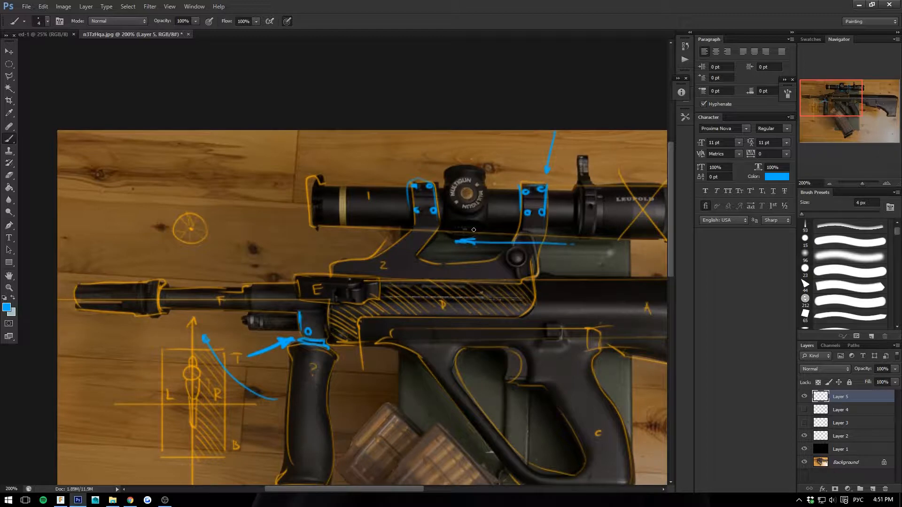
drag(361, 292, 279, 299)
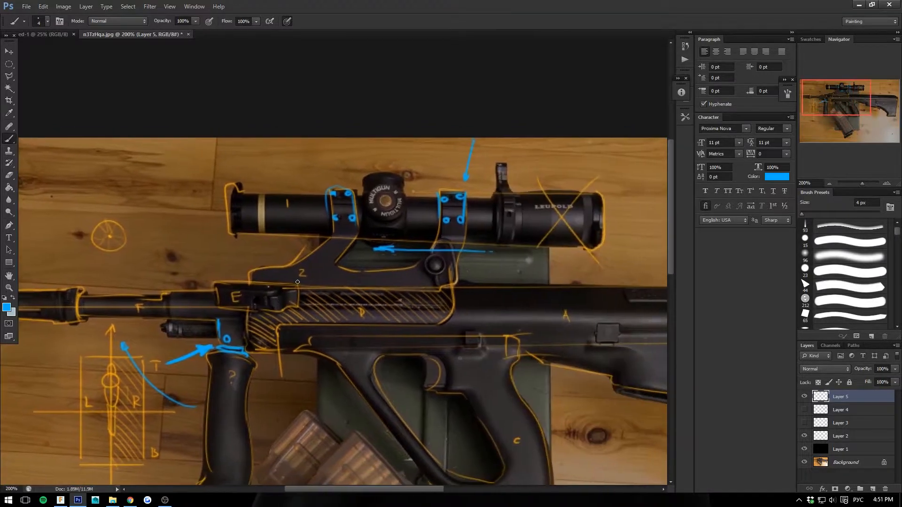
Hide Layer 5 and, on a new layer, draw blue curves flaring from both sides of the foregrip into the body.
click(804, 397)
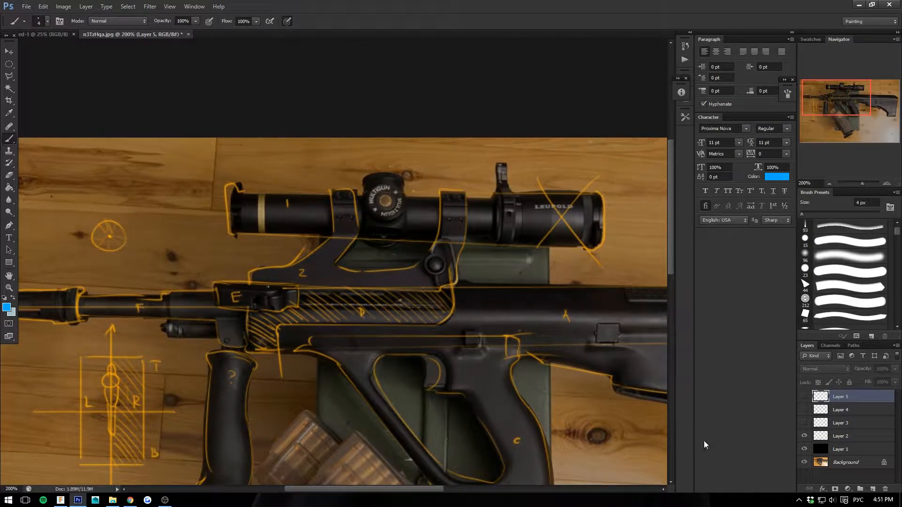
click(871, 489)
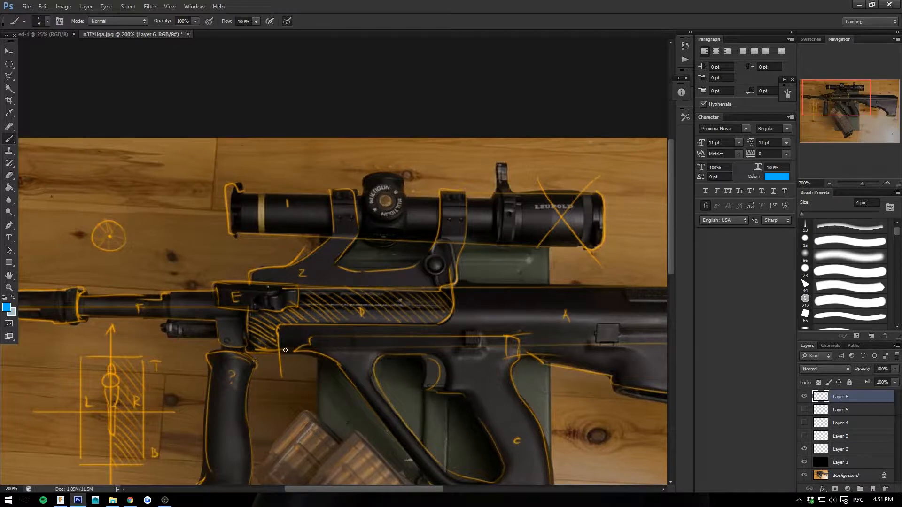
mouse_move(285, 350)
mouse_down()
mouse_move(258, 363)
mouse_move(247, 400)
mouse_up()
mouse_move(199, 337)
mouse_down()
mouse_move(210, 400)
mouse_move(197, 294)
mouse_up()
drag(205, 353, 210, 386)
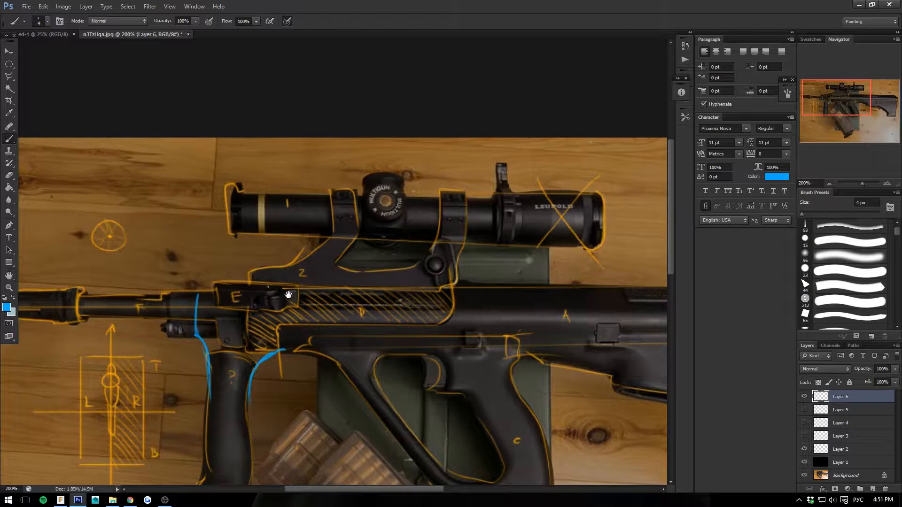
drag(288, 294, 290, 308)
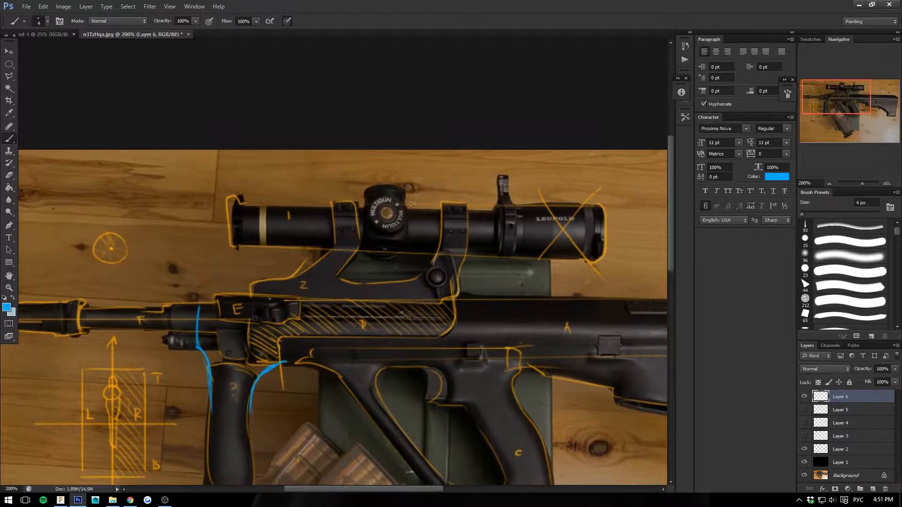
Outline the rear and front scope rings in blue and fill them with diagonal hatching.
mouse_move(470, 201)
mouse_down()
mouse_move(445, 202)
mouse_move(442, 249)
mouse_up()
mouse_move(449, 208)
mouse_down()
mouse_move(465, 259)
mouse_move(438, 254)
mouse_move(454, 274)
mouse_up()
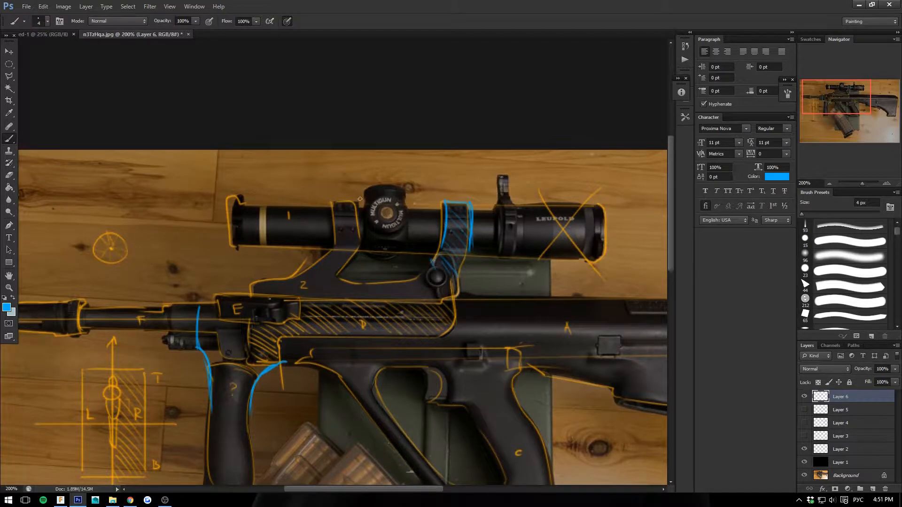
drag(360, 199, 361, 247)
drag(331, 200, 335, 245)
drag(348, 203, 365, 232)
drag(335, 216, 356, 243)
drag(336, 235, 350, 260)
drag(328, 249, 333, 262)
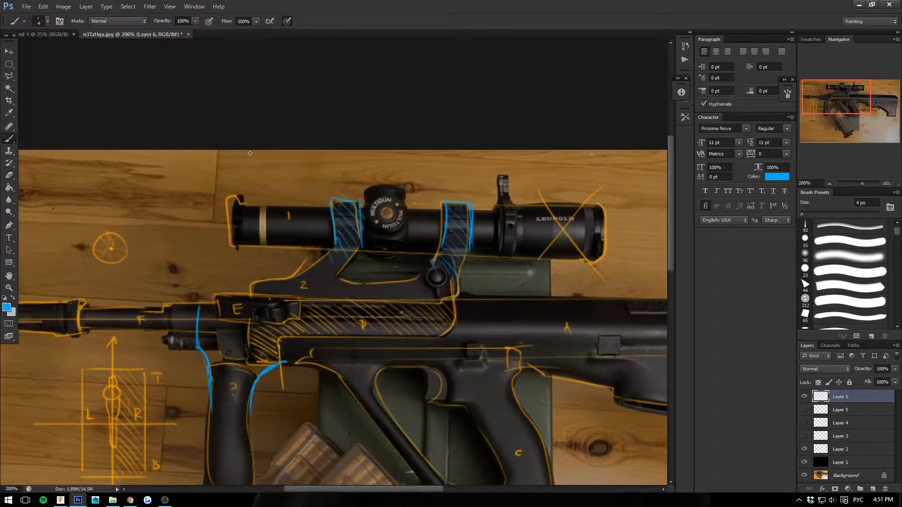
Draw thin blue guide lines framing the rifle's front half, with parallel diagonals running across the body and foregrip.
drag(273, 274, 280, 191)
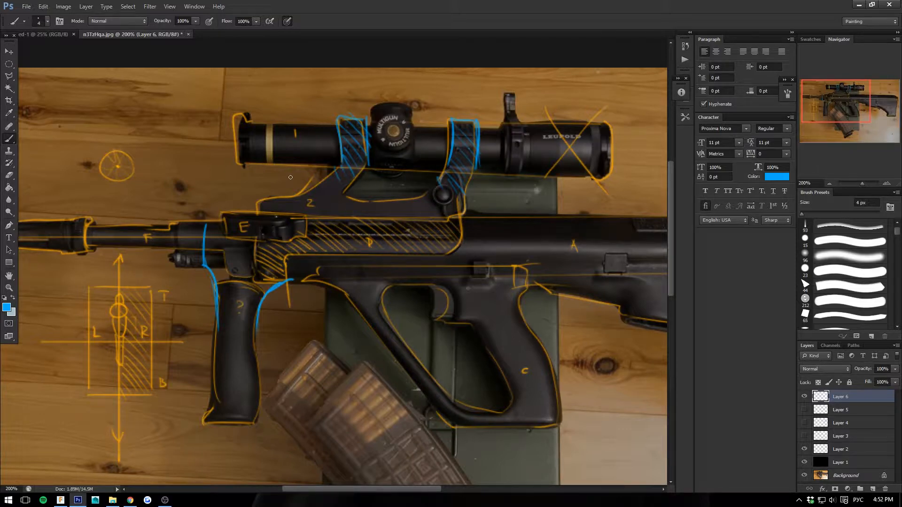
key(ctrl+minus)
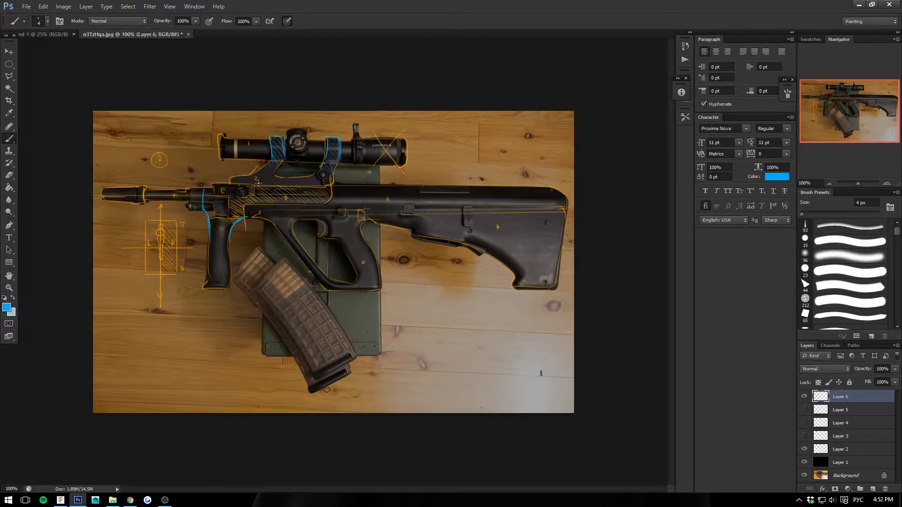
key(ctrl+plus)
drag(173, 182, 289, 281)
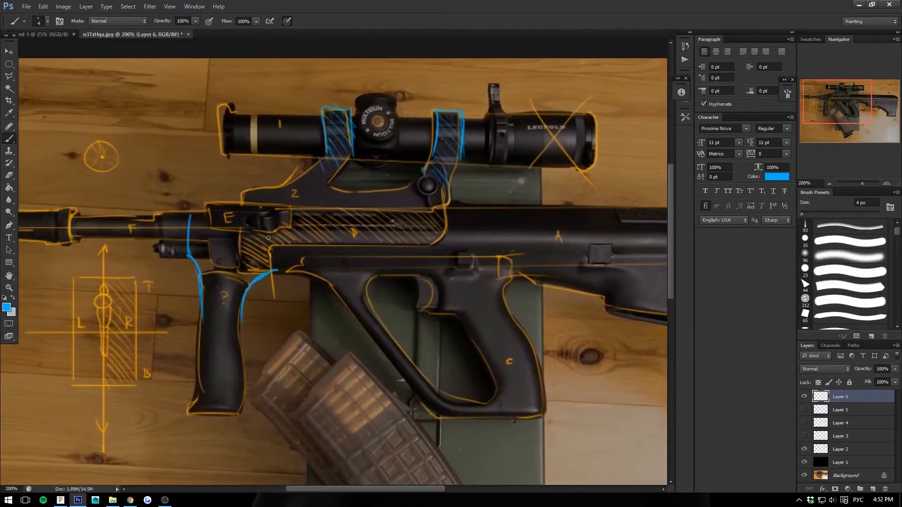
drag(139, 243, 263, 250)
key(ctrl+minus)
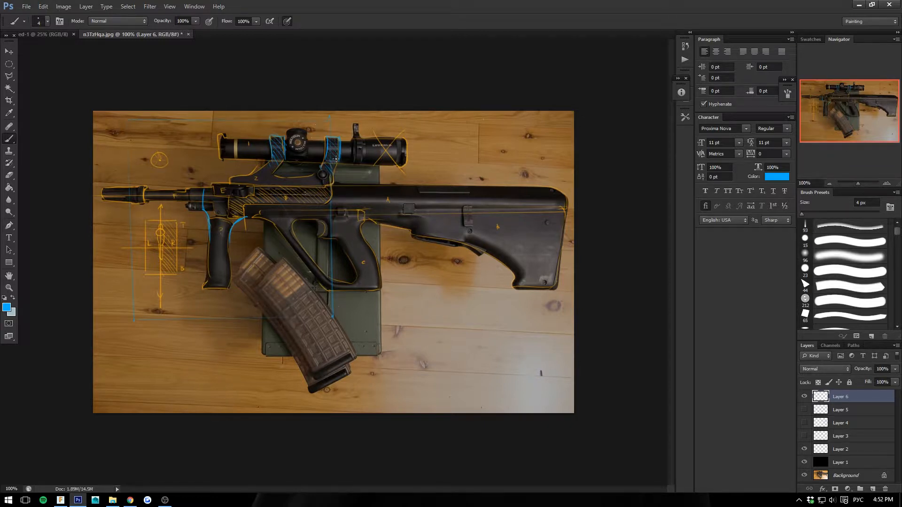
drag(201, 140, 302, 281)
drag(173, 140, 295, 301)
Outline and hatch section D with a 6 px blue brush, and extend its upper and lower edges as arrows toward the stock.
mouse_move(327, 188)
mouse_down()
mouse_move(261, 198)
mouse_move(243, 215)
mouse_move(227, 214)
mouse_move(232, 184)
mouse_move(329, 185)
mouse_move(241, 180)
mouse_move(229, 184)
mouse_move(317, 189)
mouse_move(304, 204)
mouse_move(232, 216)
mouse_up()
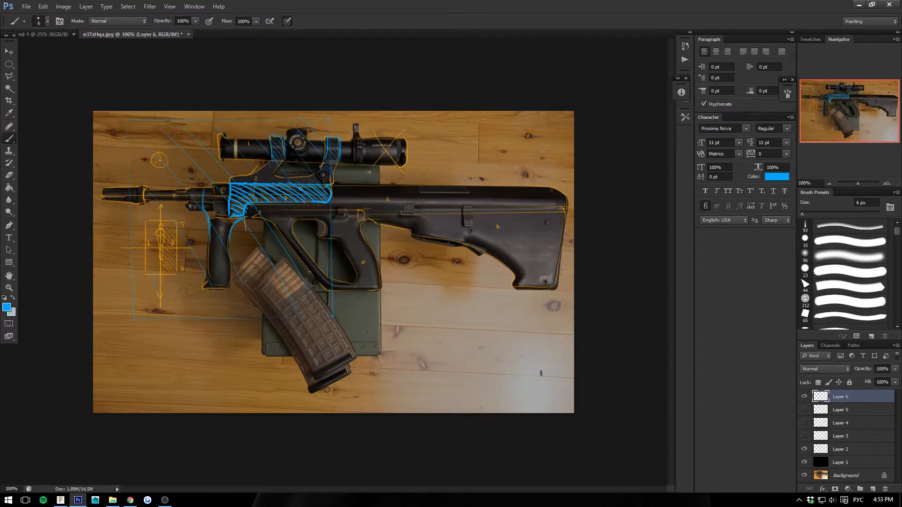
drag(296, 185, 354, 178)
mouse_move(470, 212)
mouse_down()
mouse_move(467, 220)
mouse_move(483, 200)
mouse_move(313, 197)
mouse_move(330, 200)
mouse_up()
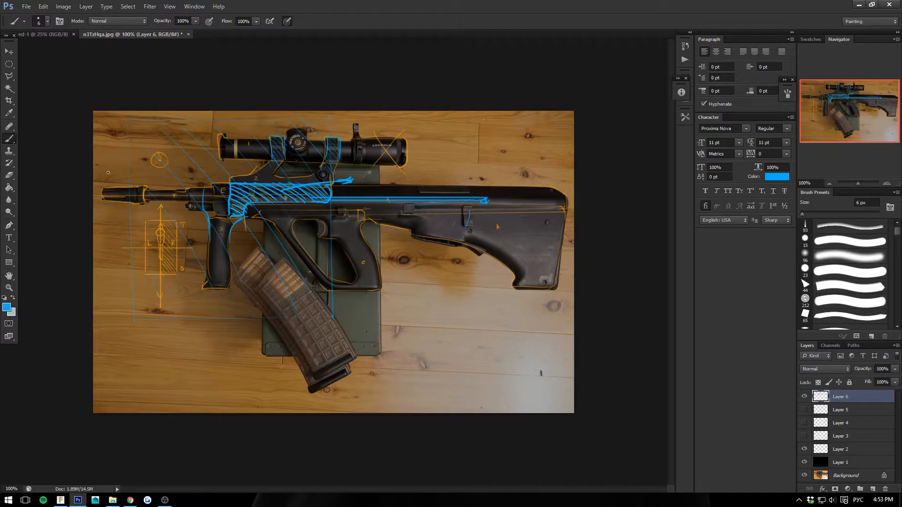
Outline the muzzle device in blue and fill it with diagonal hatching.
drag(144, 187, 146, 202)
drag(145, 188, 102, 189)
drag(145, 202, 104, 199)
drag(104, 200, 144, 194)
drag(132, 188, 143, 200)
drag(123, 188, 133, 201)
drag(115, 188, 123, 201)
drag(105, 190, 118, 201)
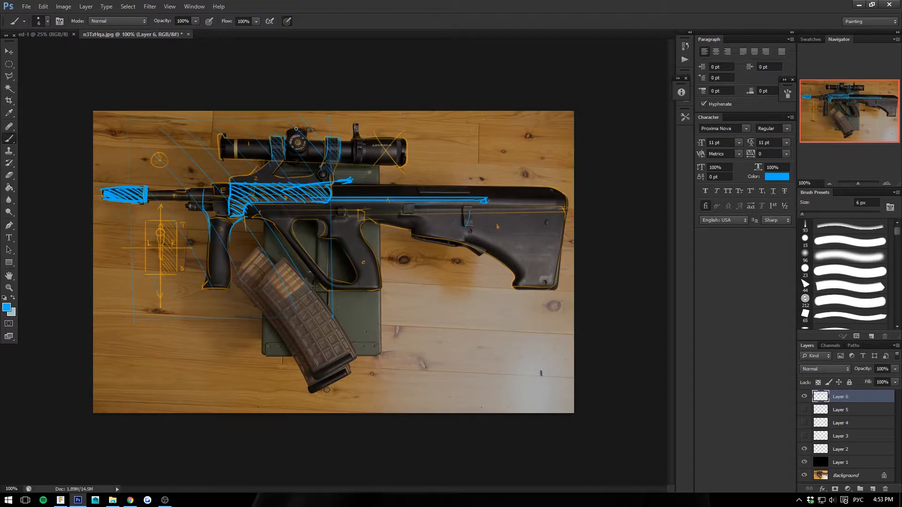
Outline the whole scope in blue, hatch it, and draw an arrow pointing at its rear end.
drag(403, 142, 411, 139)
drag(230, 161, 406, 163)
mouse_move(226, 140)
mouse_down()
mouse_move(226, 164)
mouse_move(228, 141)
mouse_move(405, 139)
mouse_move(308, 139)
mouse_up()
mouse_move(405, 150)
mouse_down()
mouse_move(344, 157)
mouse_move(292, 141)
mouse_move(329, 147)
mouse_move(282, 161)
mouse_move(269, 137)
mouse_move(333, 146)
mouse_move(291, 153)
mouse_move(320, 140)
mouse_move(323, 150)
mouse_move(296, 143)
mouse_move(303, 159)
mouse_move(248, 141)
mouse_move(258, 160)
mouse_move(229, 162)
mouse_up()
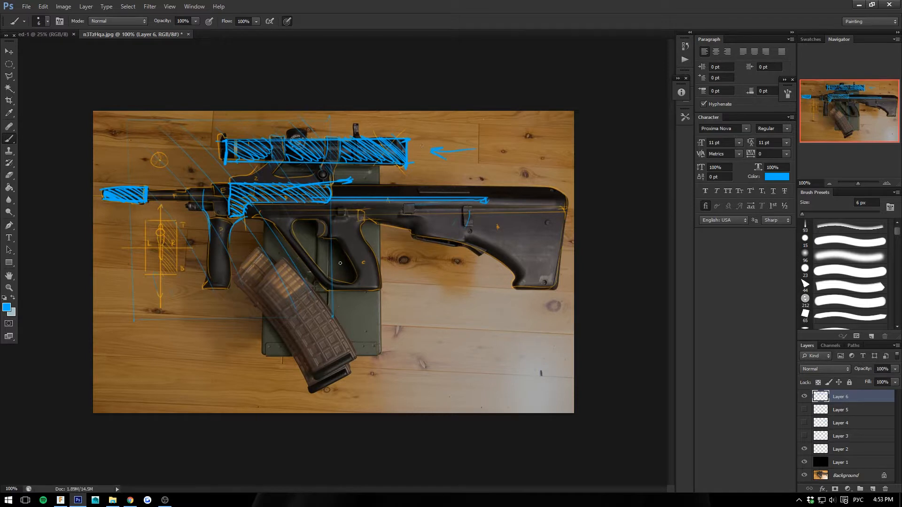
Draw a curved arrow inside the grip opening, circle a spot on section D, and run a blue line forward along the barrel.
mouse_move(337, 250)
mouse_down()
mouse_move(355, 278)
mouse_move(331, 258)
mouse_up()
drag(292, 193, 282, 203)
drag(215, 197, 64, 195)
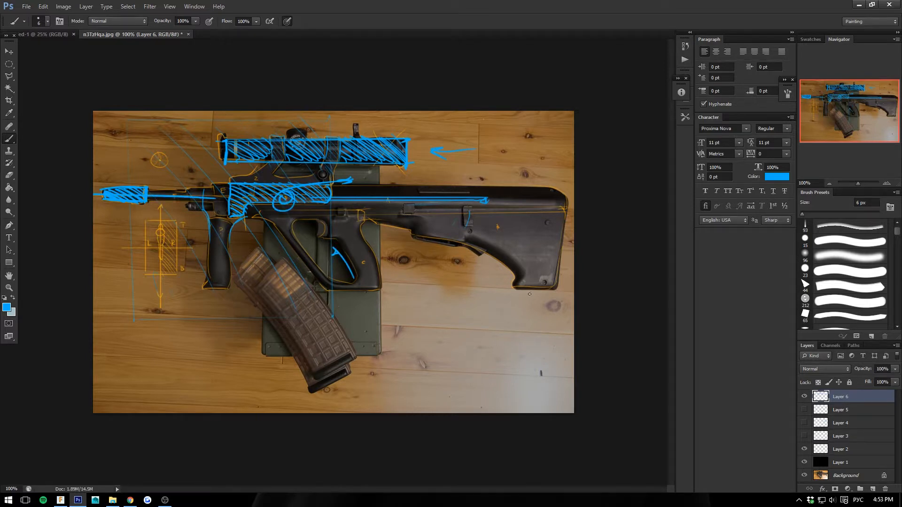
Accent the stock's lower curve, heel and butt edge and the foregrip's upper edge with blue strokes.
drag(484, 251, 517, 285)
mouse_move(559, 195)
mouse_down()
mouse_move(561, 277)
mouse_move(544, 193)
mouse_move(562, 206)
mouse_up()
drag(216, 217, 210, 240)
key(alt+Tab)
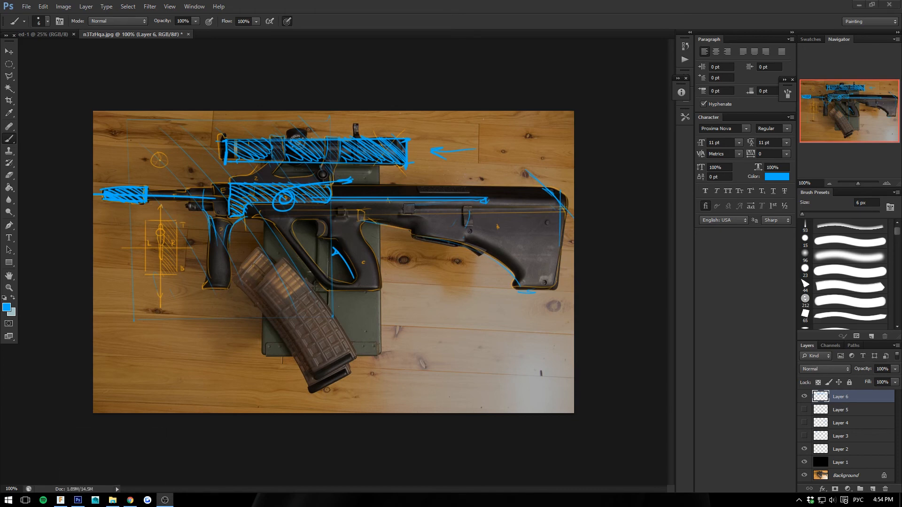